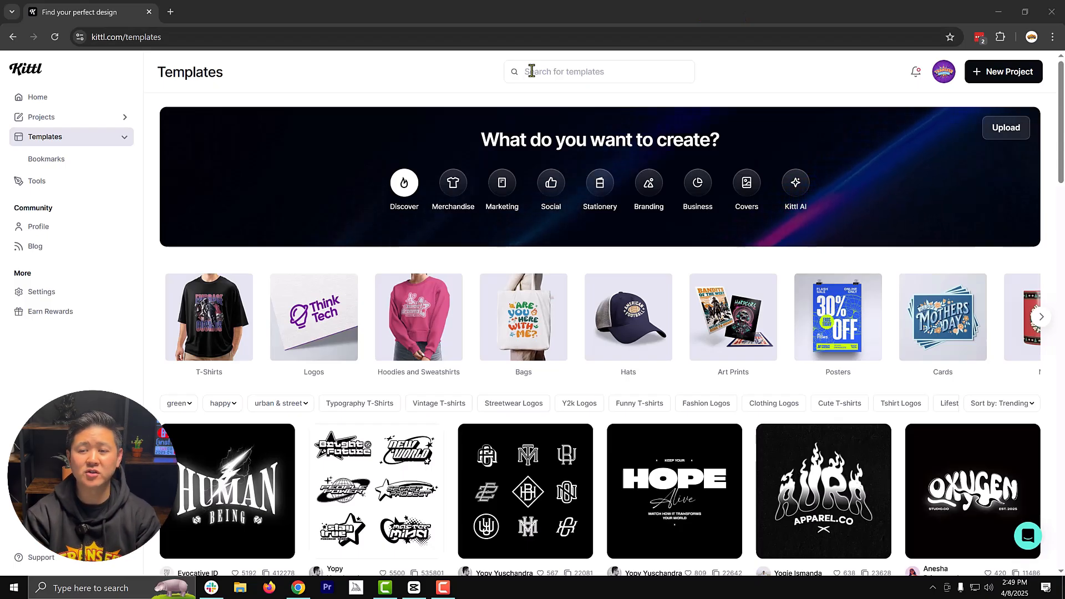
- Create a new project with a square artboard set to 300 DPI and inch units
click(1007, 71)
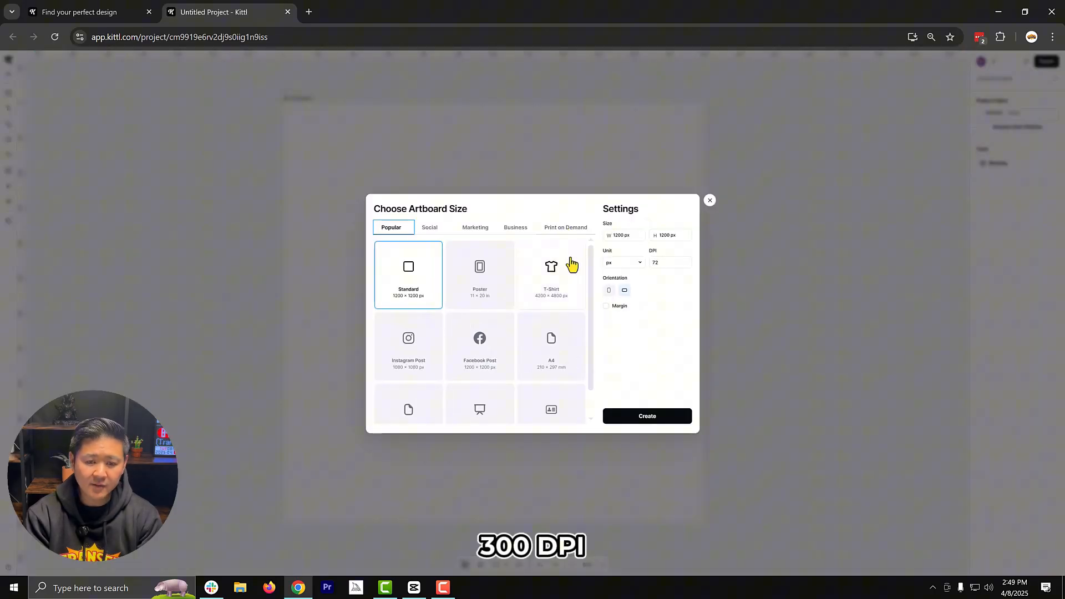
click(665, 264)
text(300)
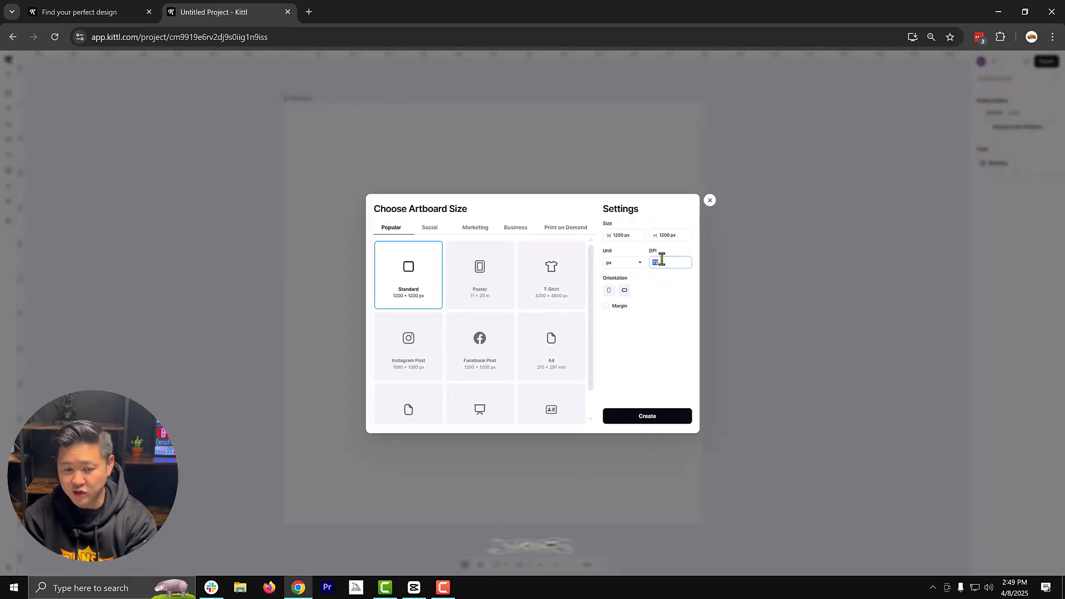
click(636, 265)
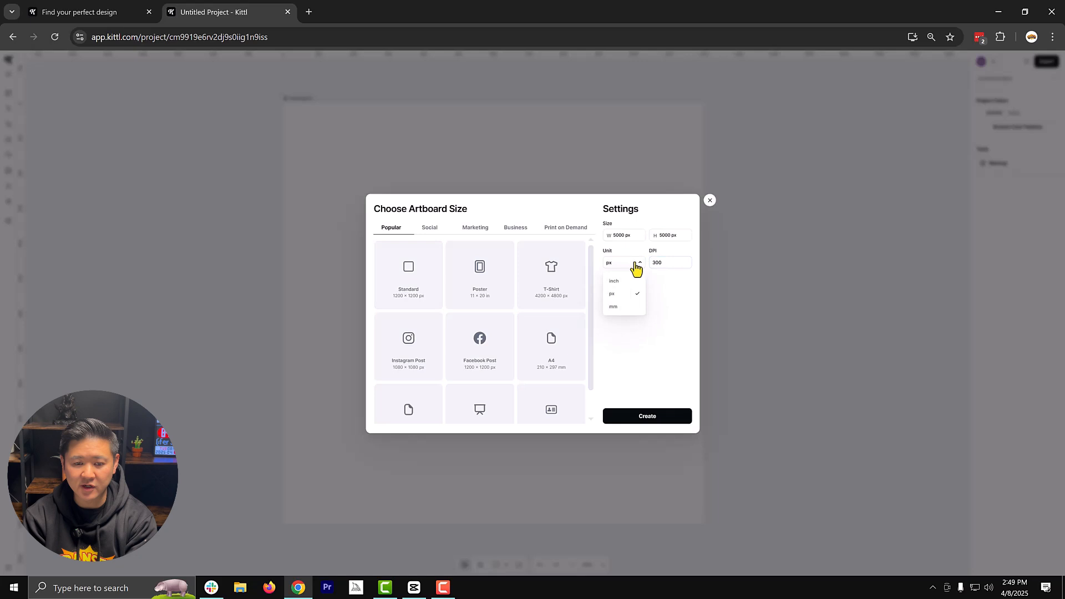
click(617, 282)
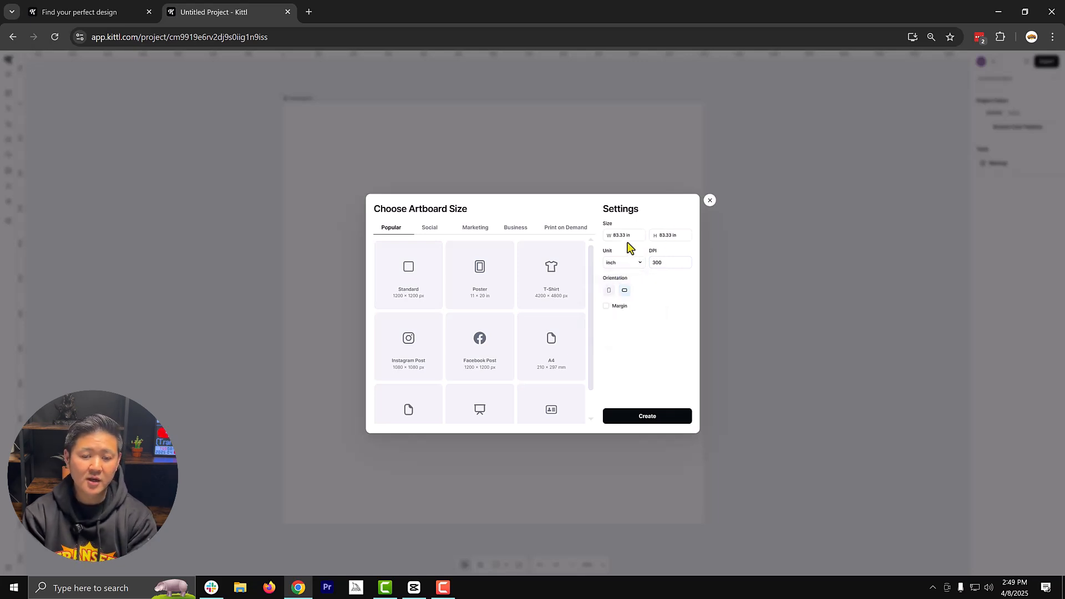
click(646, 417)
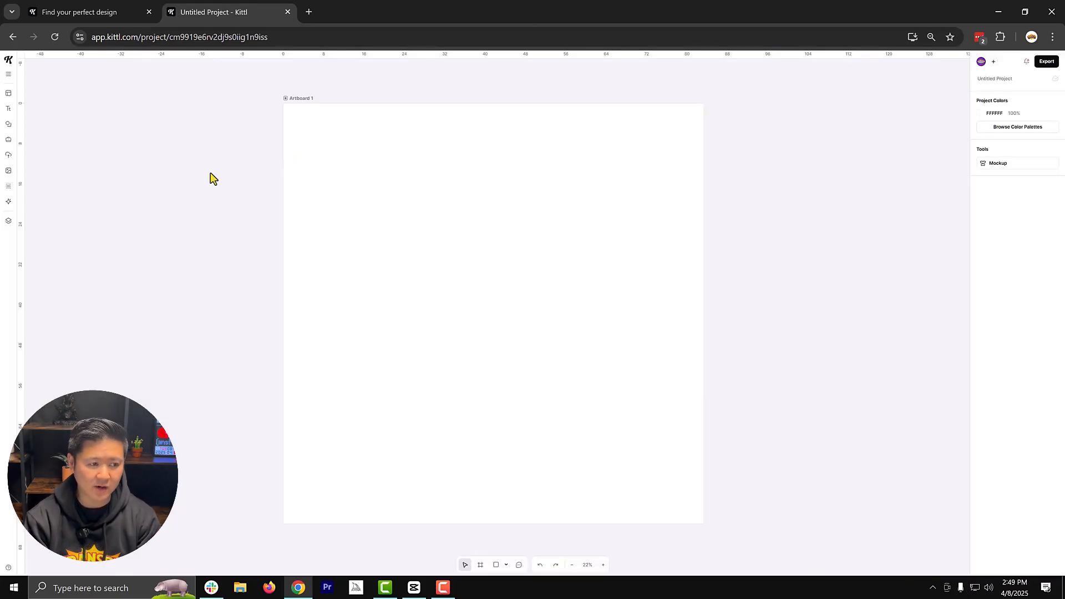
- Add a headline reading "SMART BLANKS" and widen its text box to about 11.92 in so it fits on one line
click(10, 109)
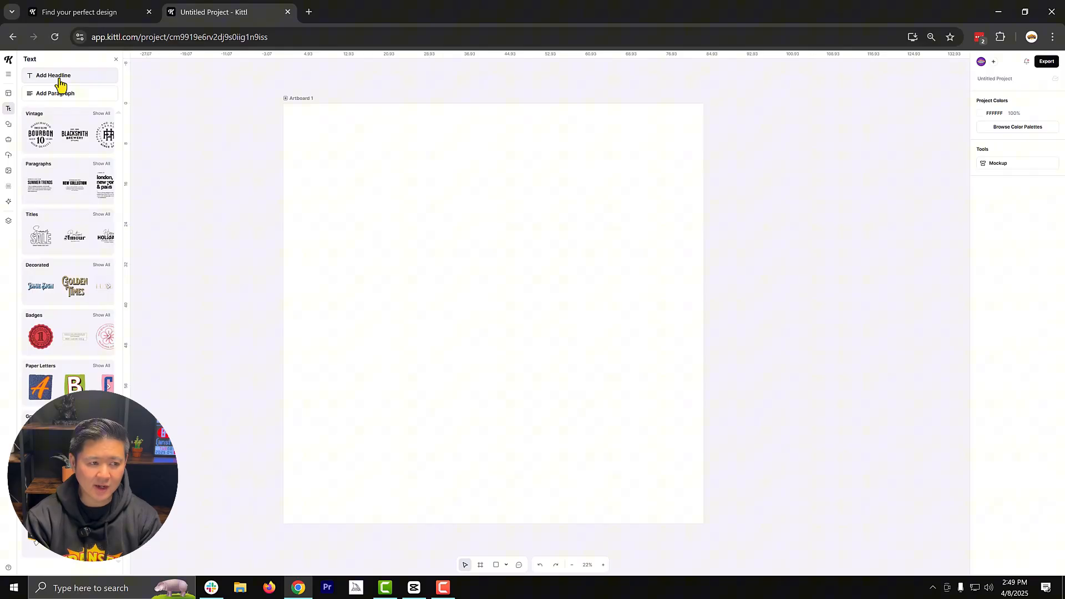
click(60, 83)
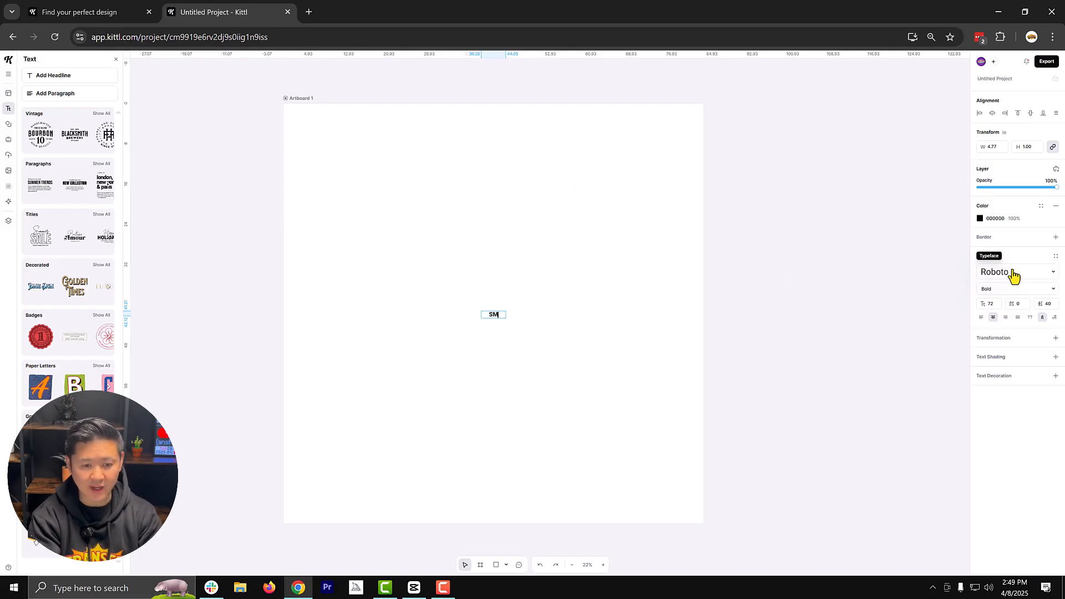
text(SMART)
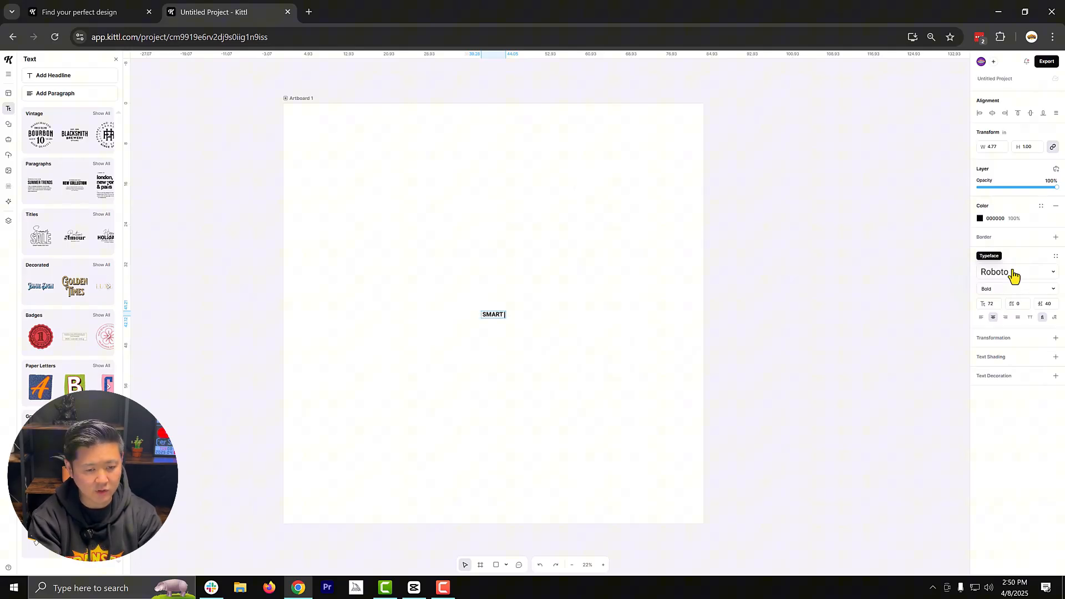
key(Return)
text(BLAN)
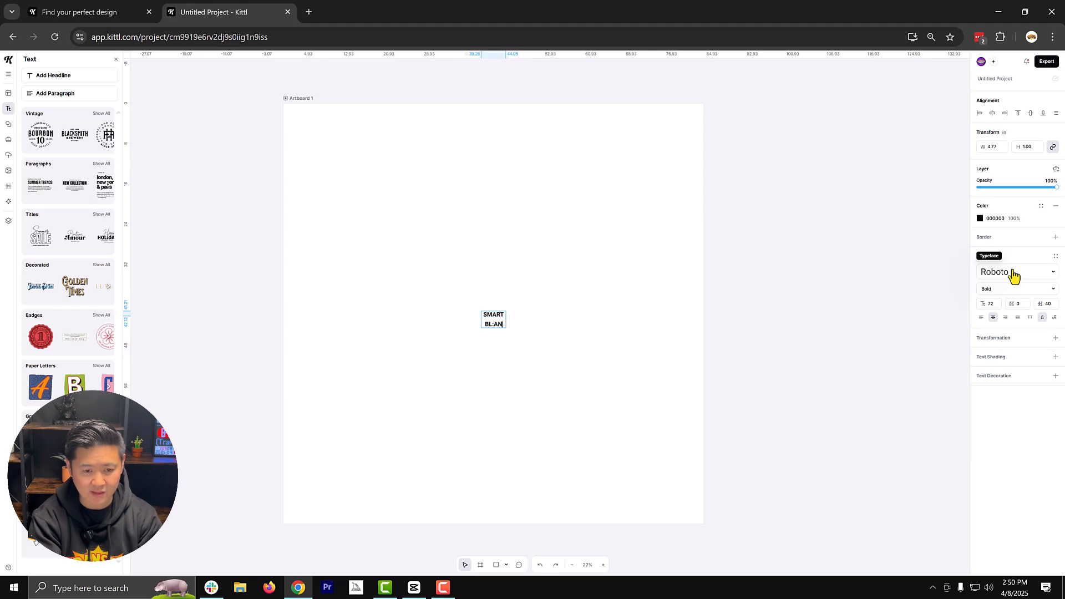
text(KS)
key(Escape)
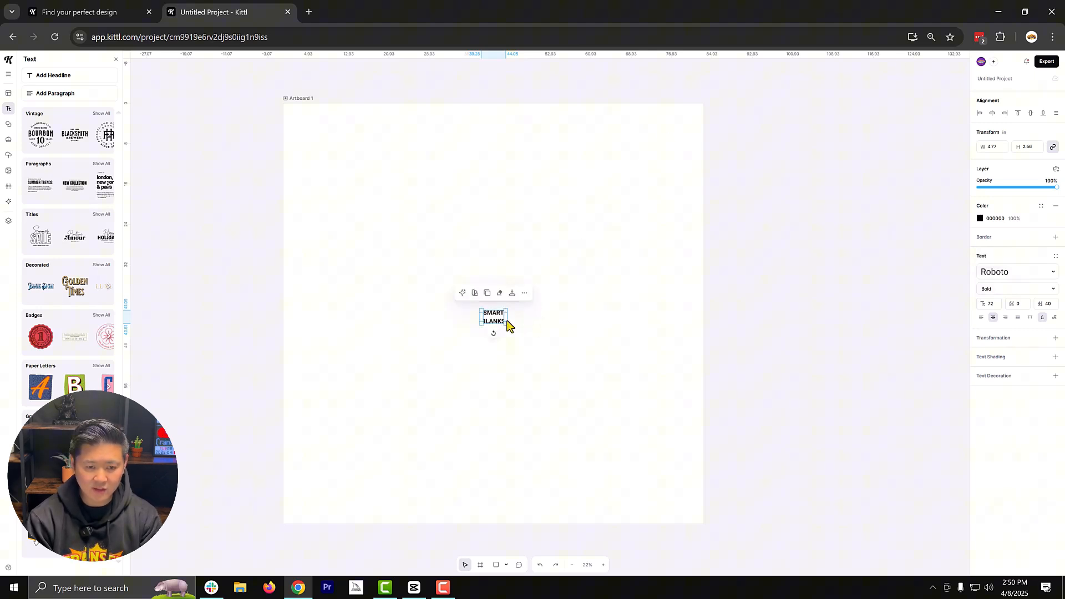
drag(507, 322, 562, 315)
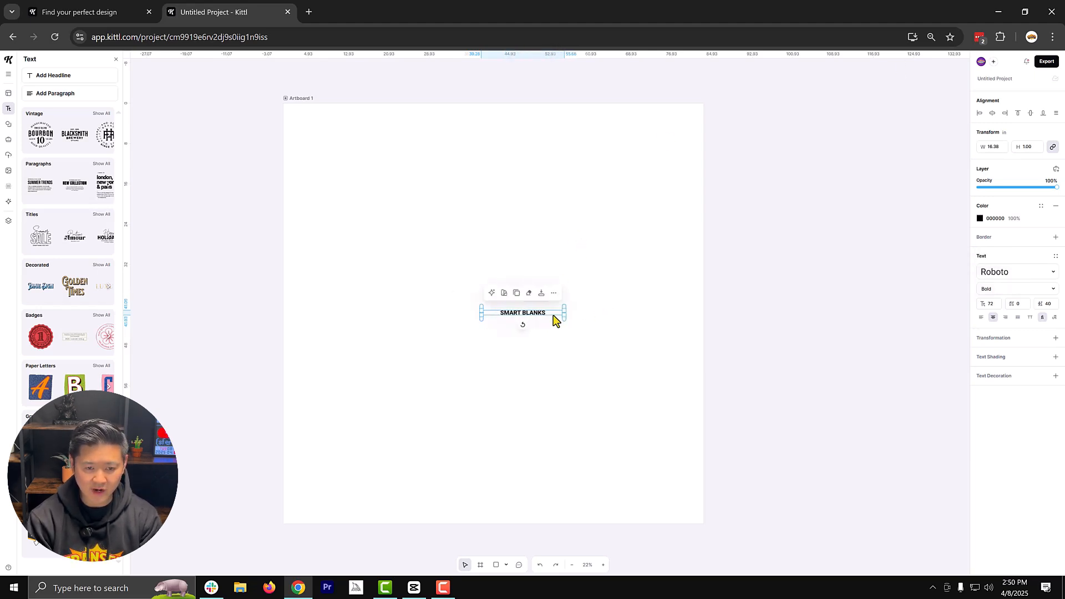
drag(563, 313, 542, 314)
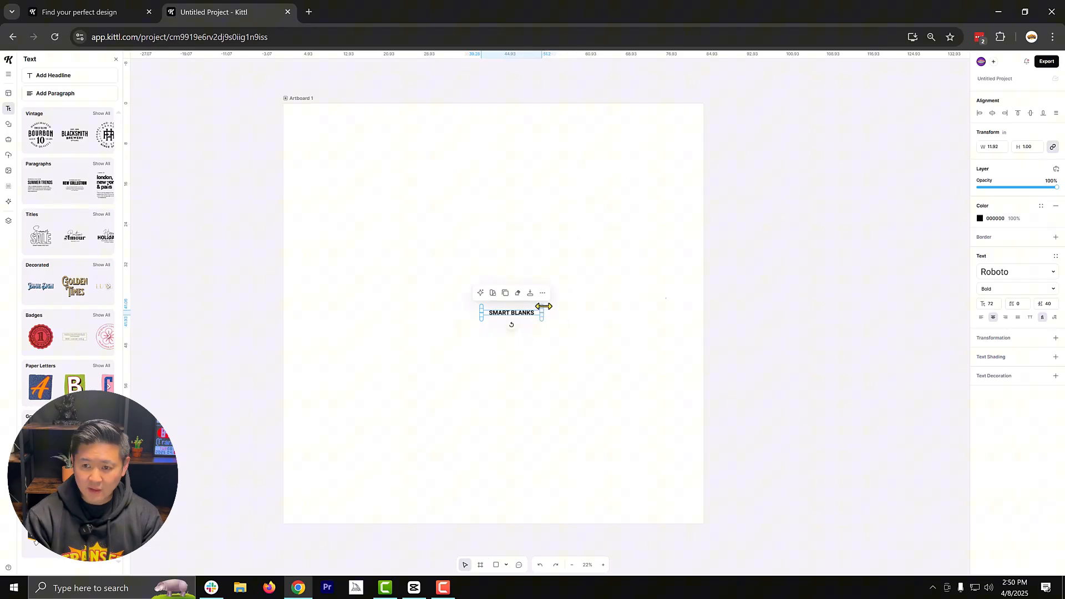
- Set the headline's height to 6 in and narrow its text box to about 61.37 in so it hugs the letters
click(993, 147)
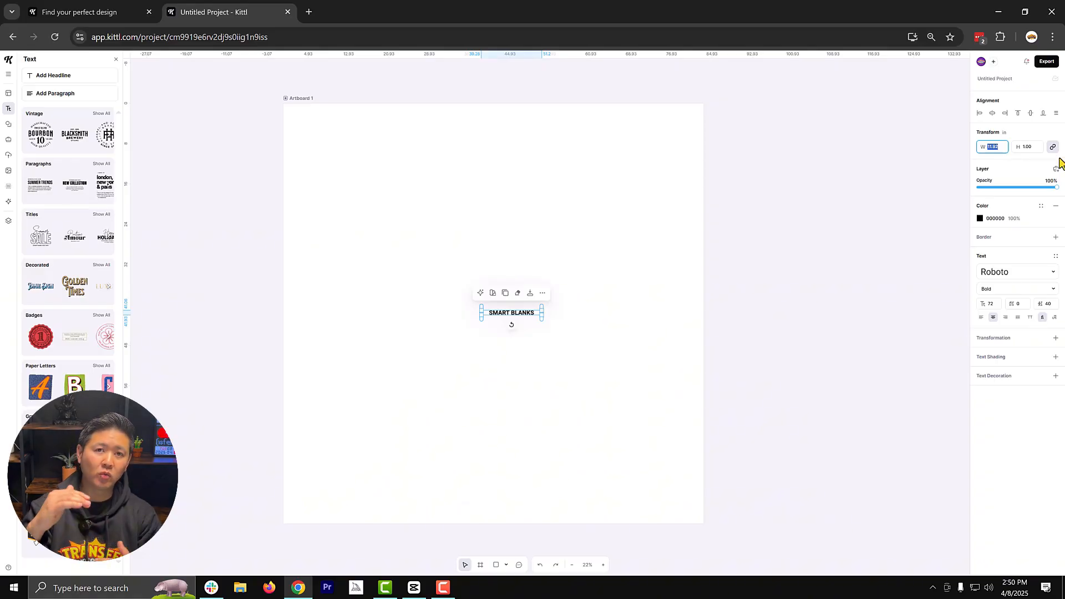
click(1026, 147)
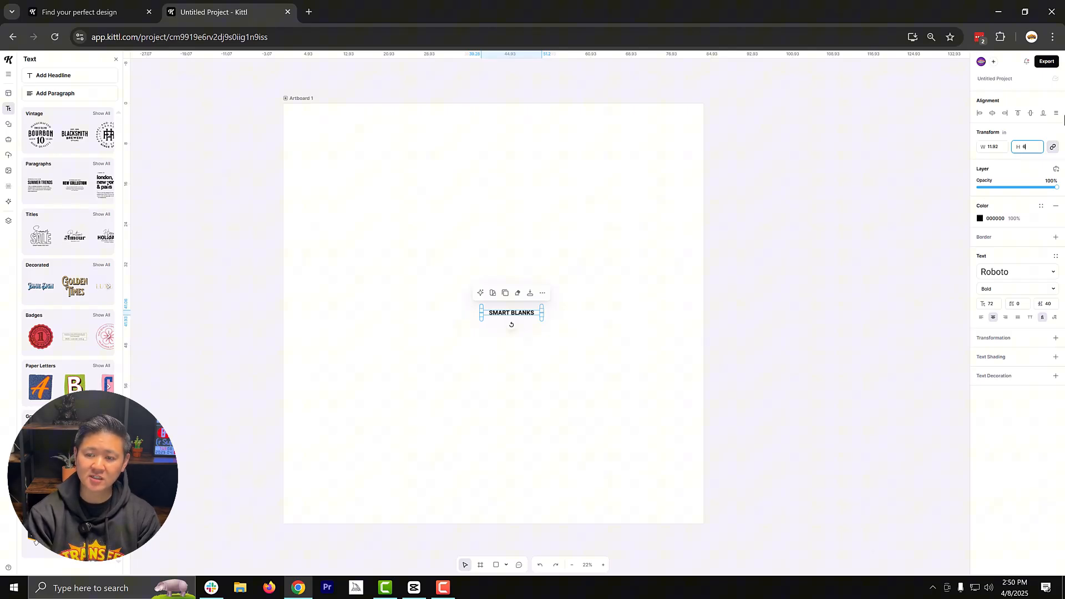
key(Return)
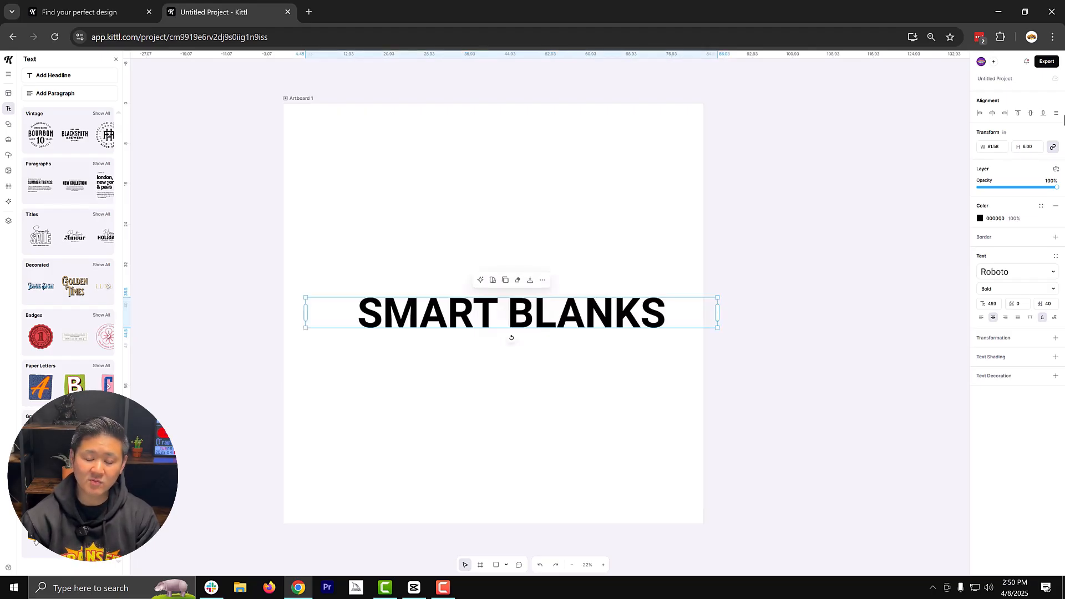
drag(717, 312, 616, 322)
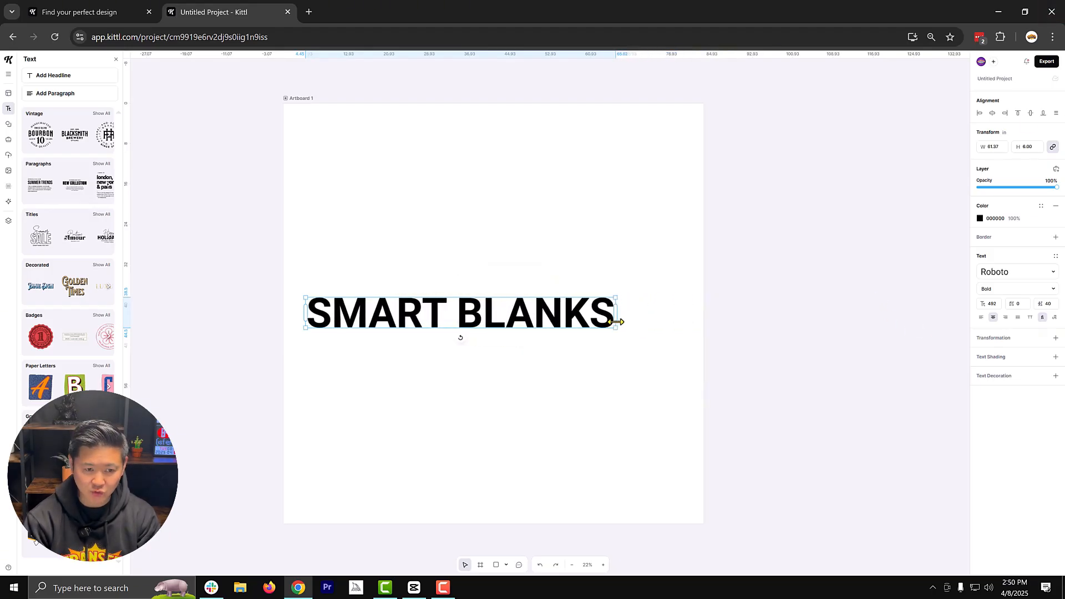
- Move the headline to the artboard's horizontal centre, slightly above the middle
click(535, 322)
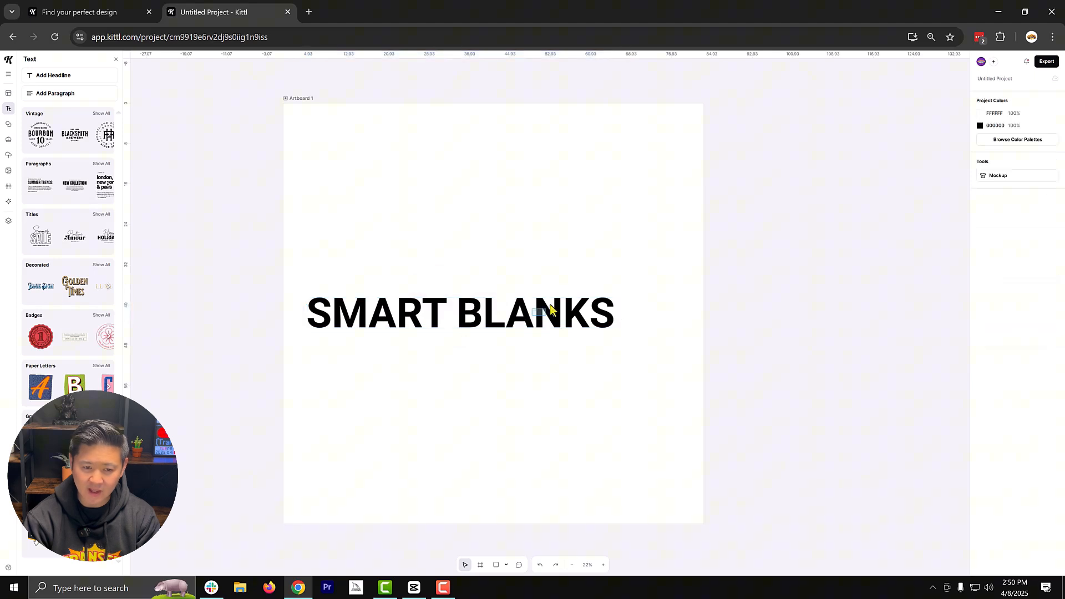
click(552, 311)
drag(594, 319, 627, 282)
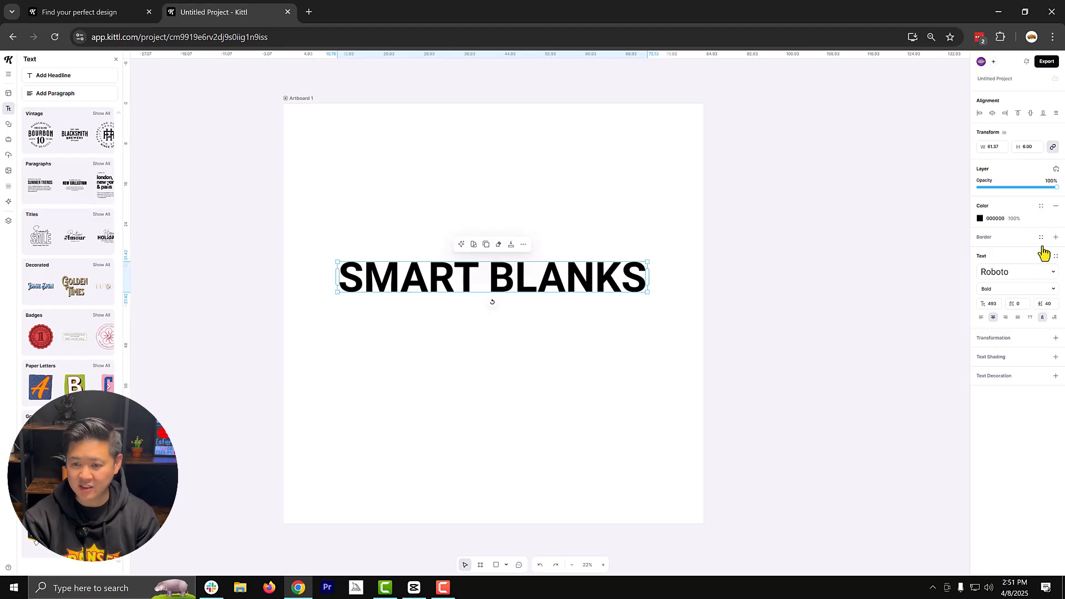
- Try the Custom and Arch transformations on the headline, ending with the Circle transformation
click(1013, 340)
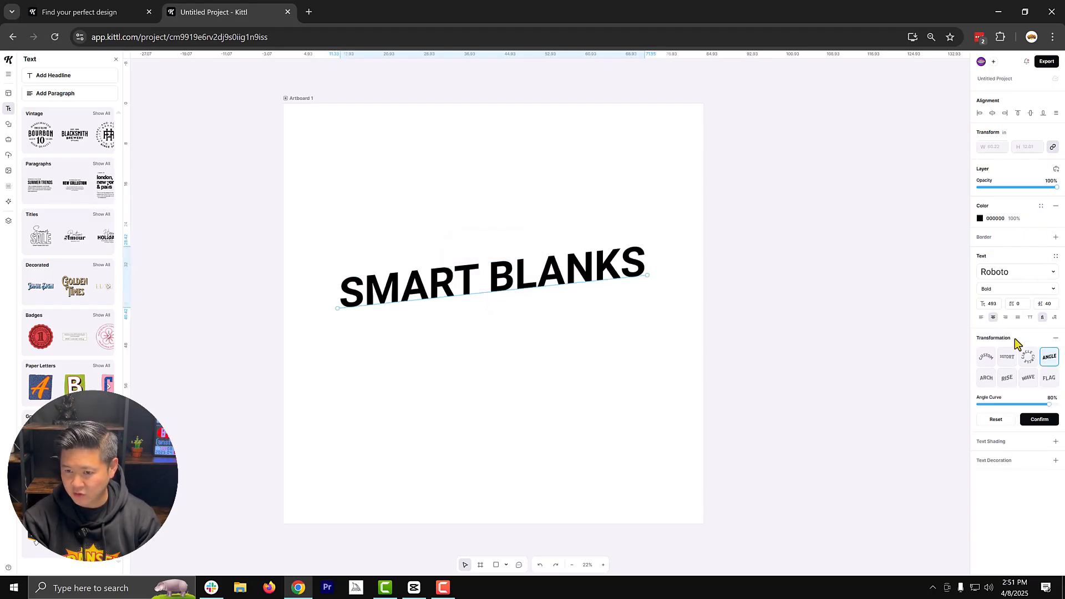
click(986, 356)
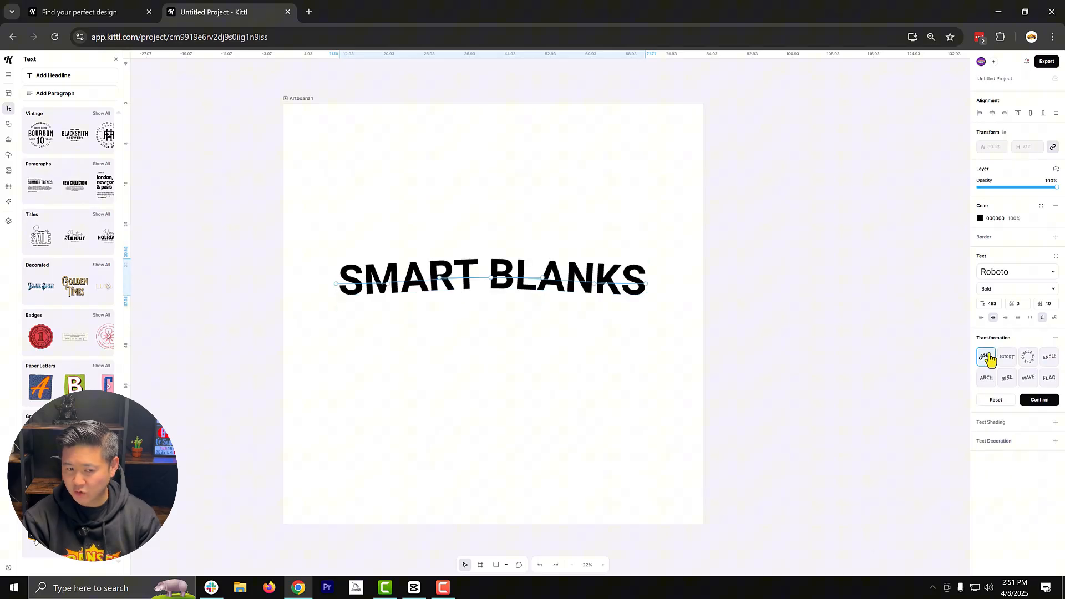
click(988, 381)
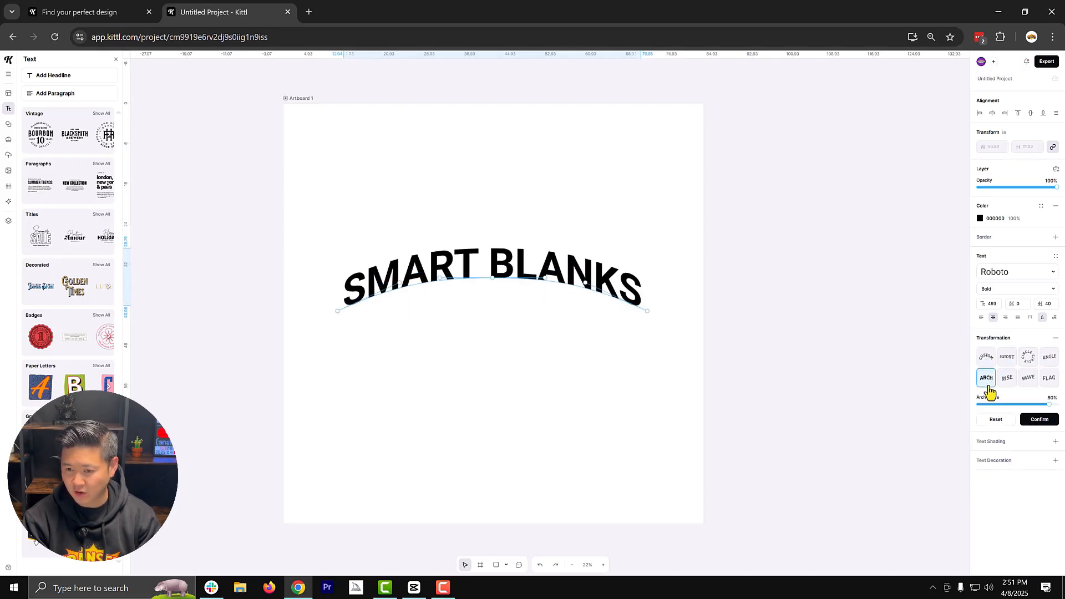
click(1029, 362)
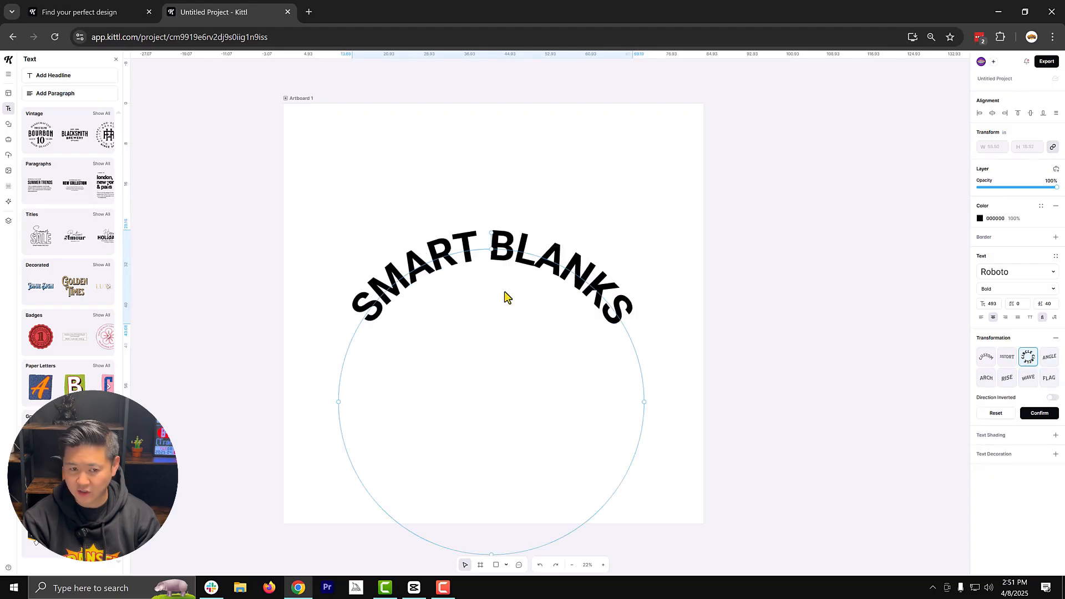
- Shrink the circular headline's path until the text is about 39.6 in wide and centre it on the artboard
drag(500, 244, 511, 188)
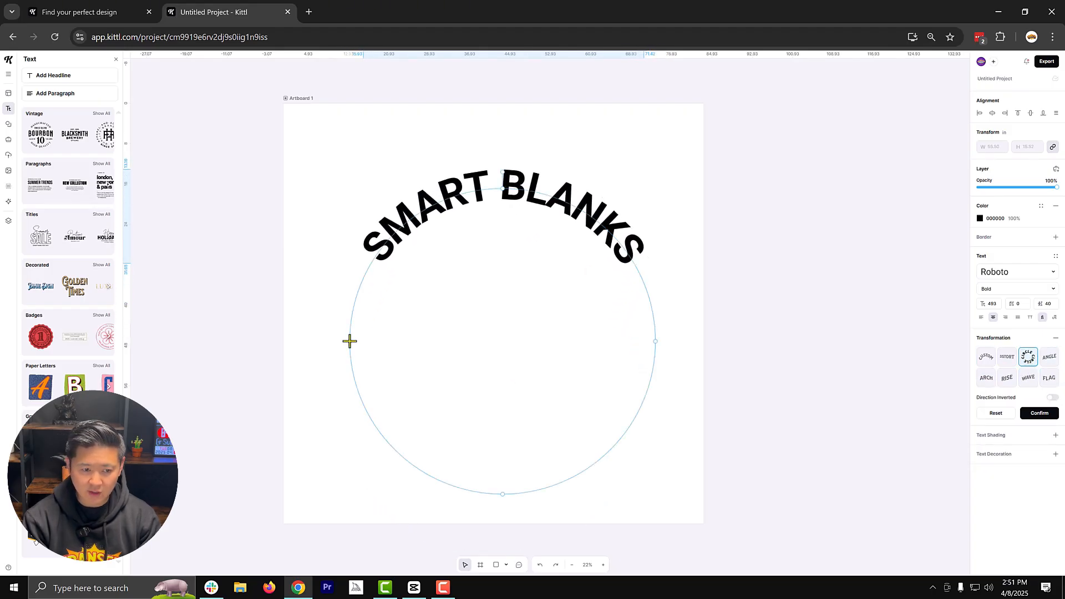
drag(354, 339, 495, 353)
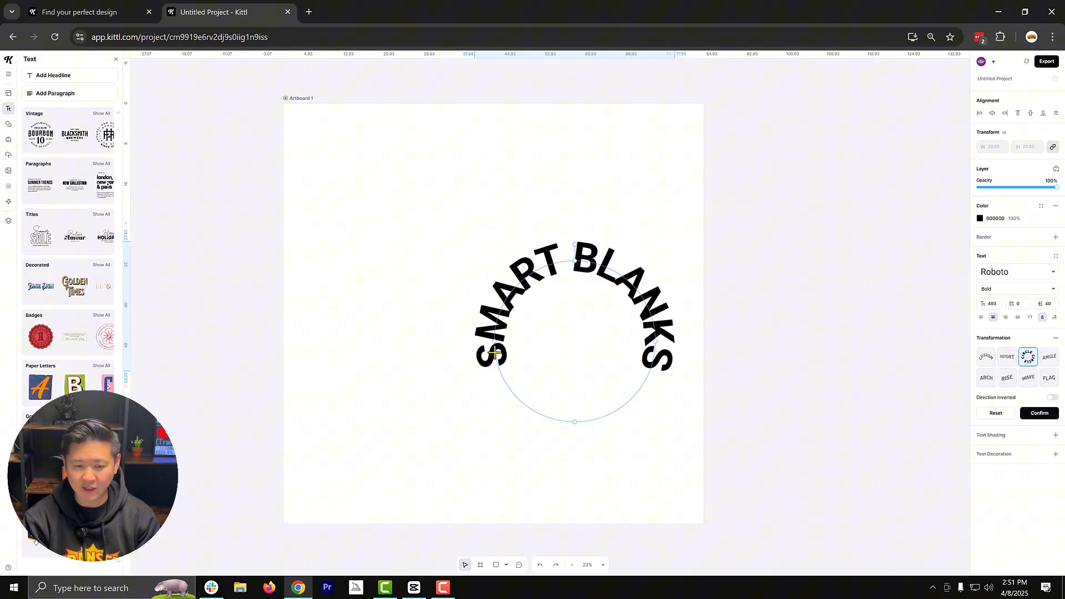
drag(648, 307, 565, 304)
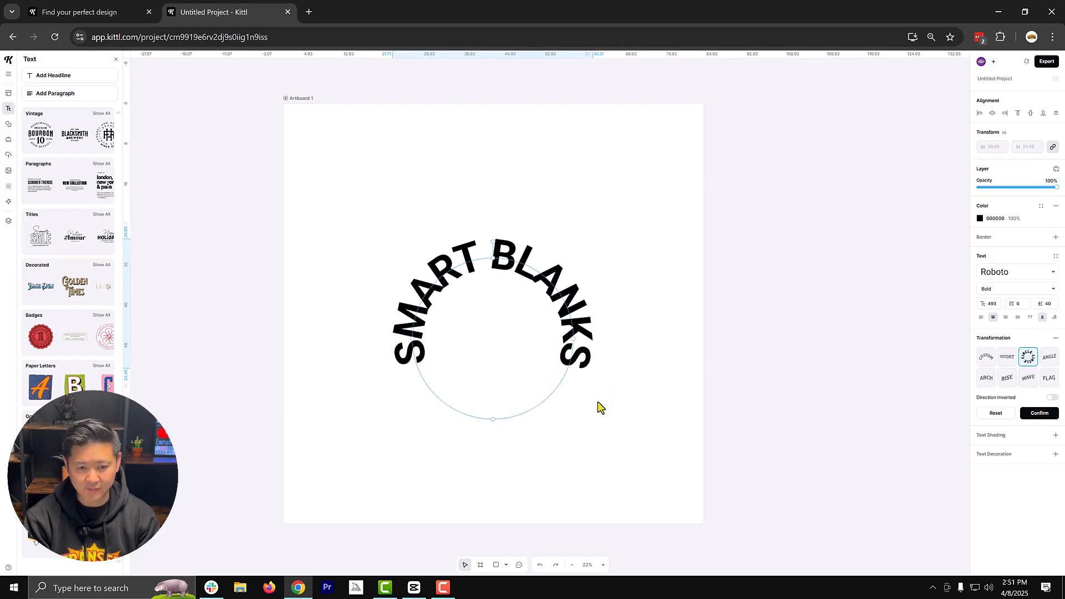
click(598, 406)
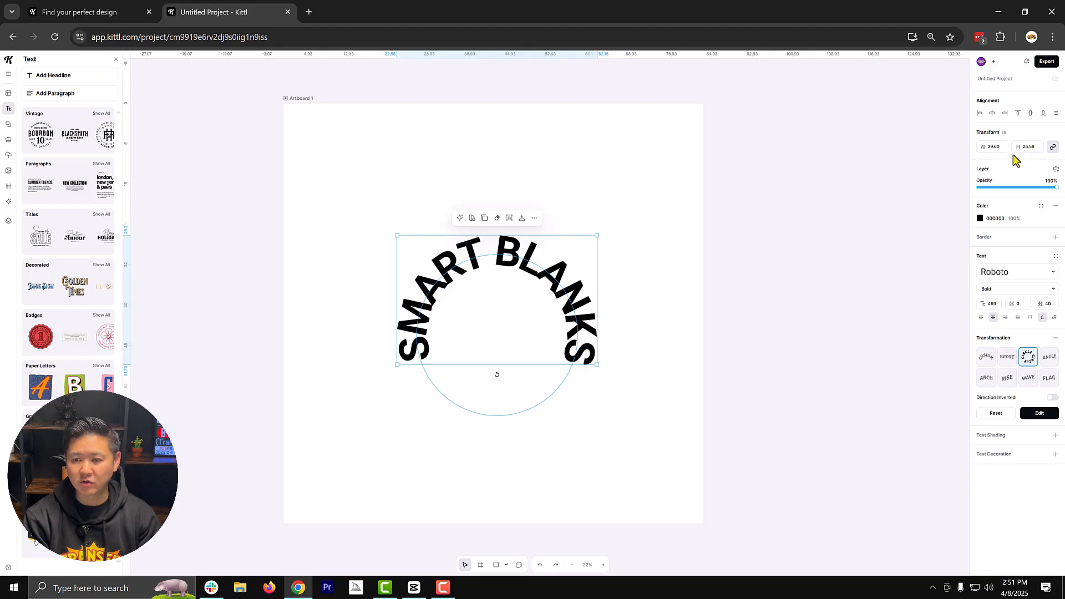
- Change the headline's typeface to London News
click(1008, 275)
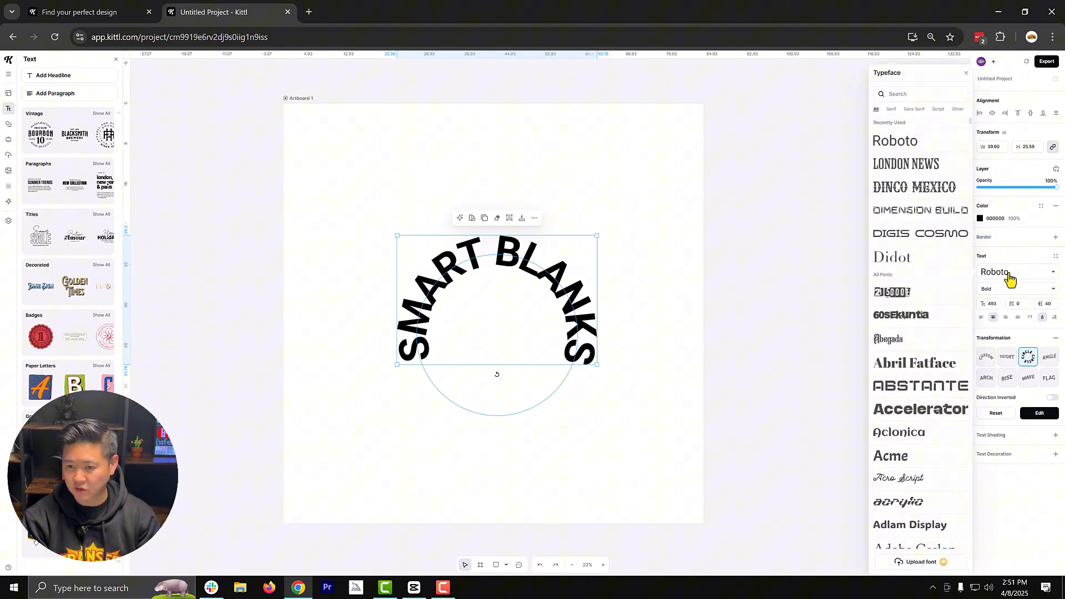
click(915, 169)
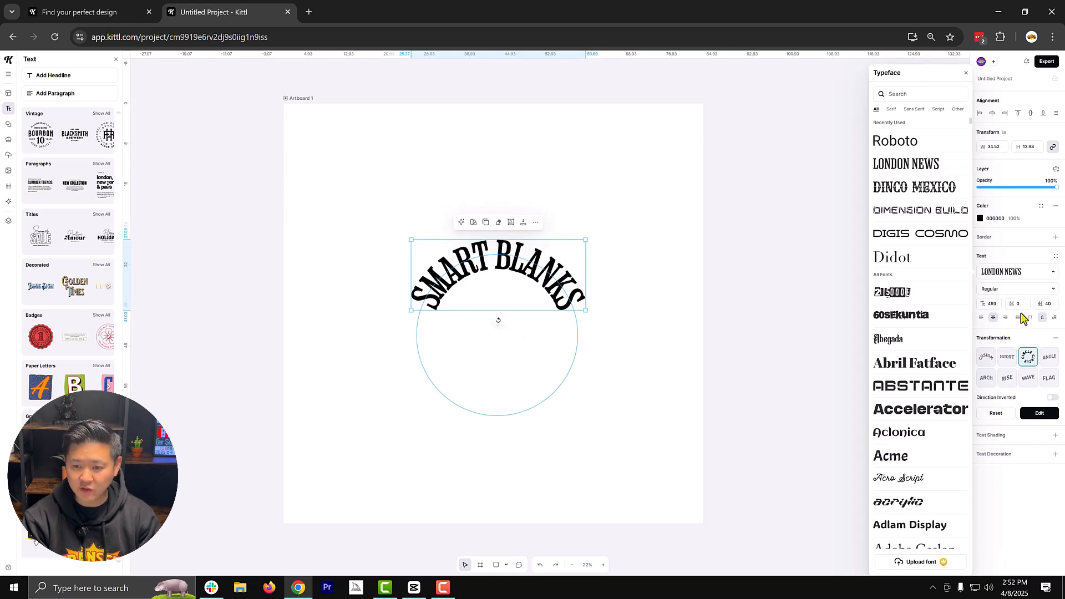
click(592, 305)
click(557, 286)
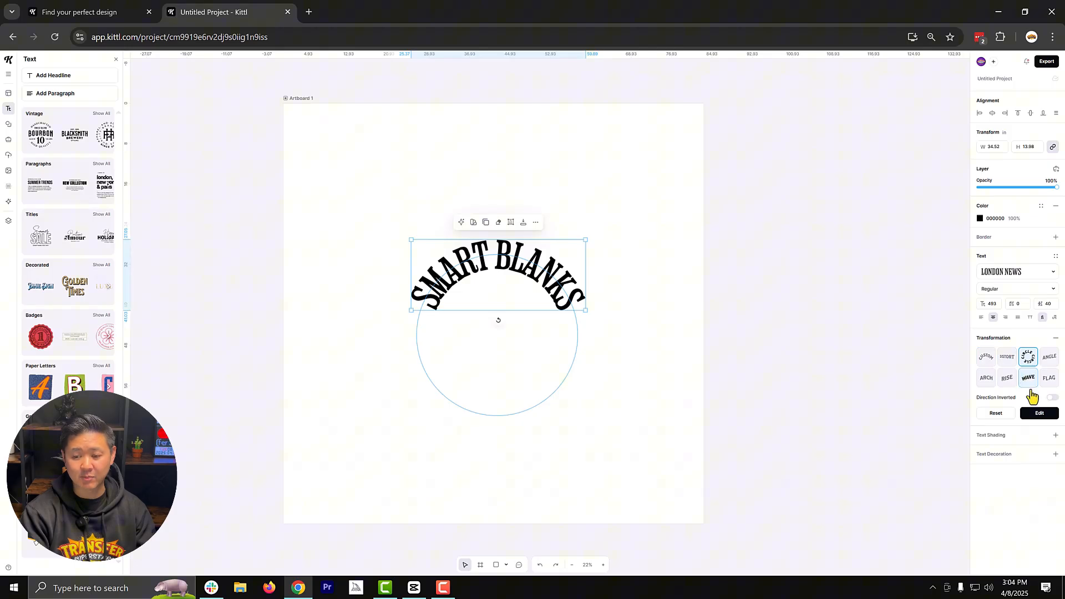
- Remove the circle transformation from the headline and set its height to 6 in
click(1056, 340)
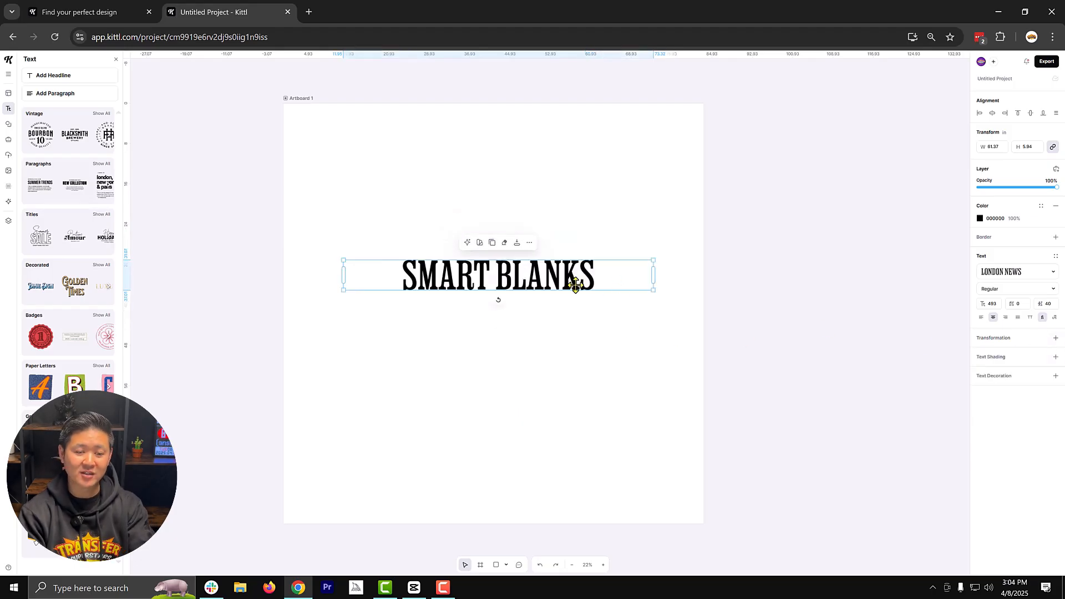
click(1032, 145)
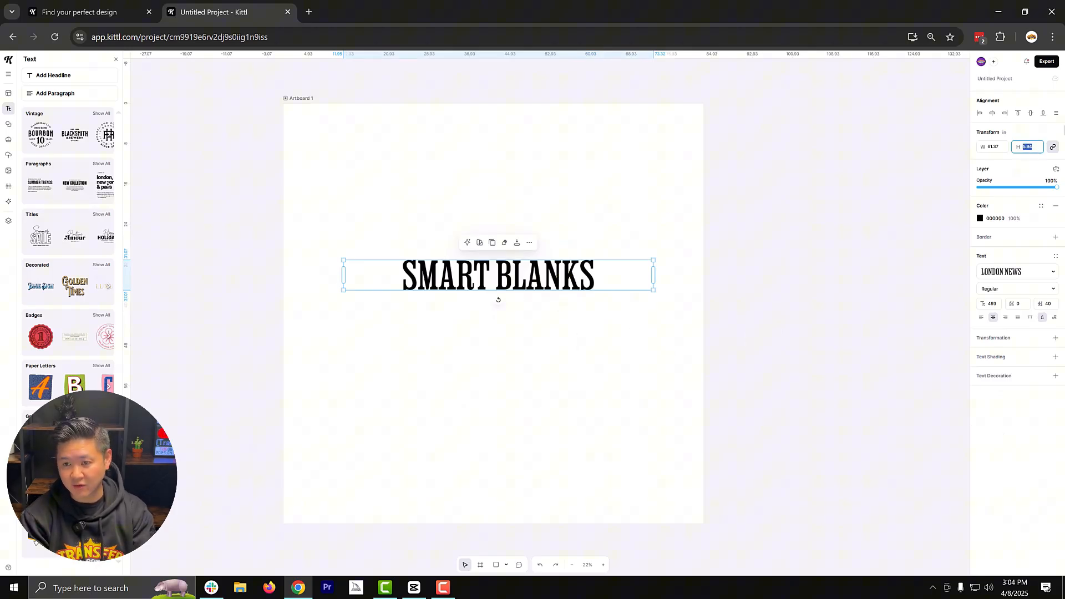
key(Return)
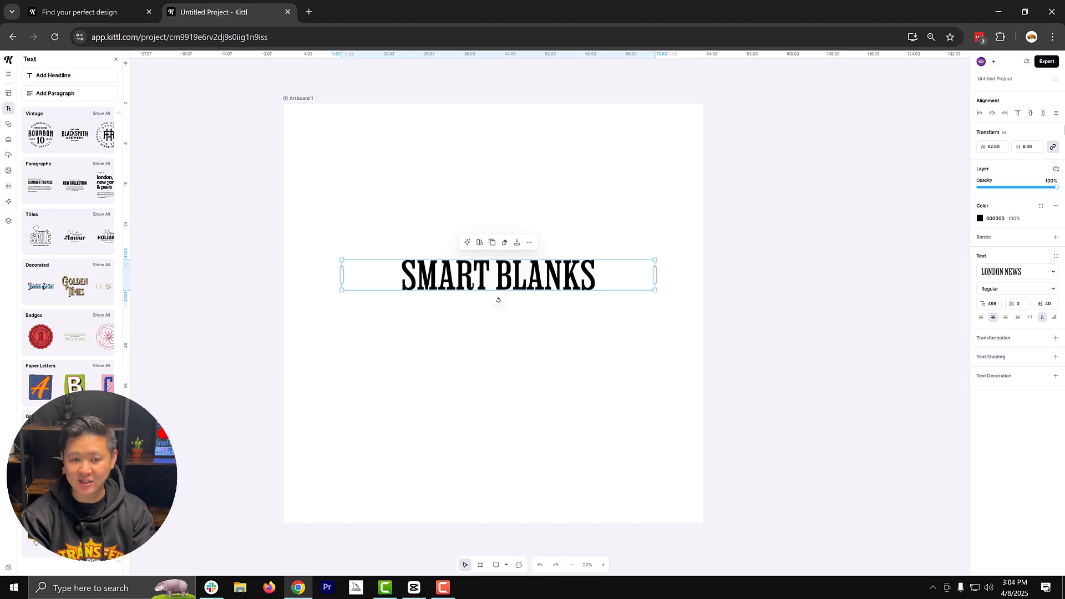
- Widen the letter spacing of the "SMART BLANKS" headline slightly
click(549, 334)
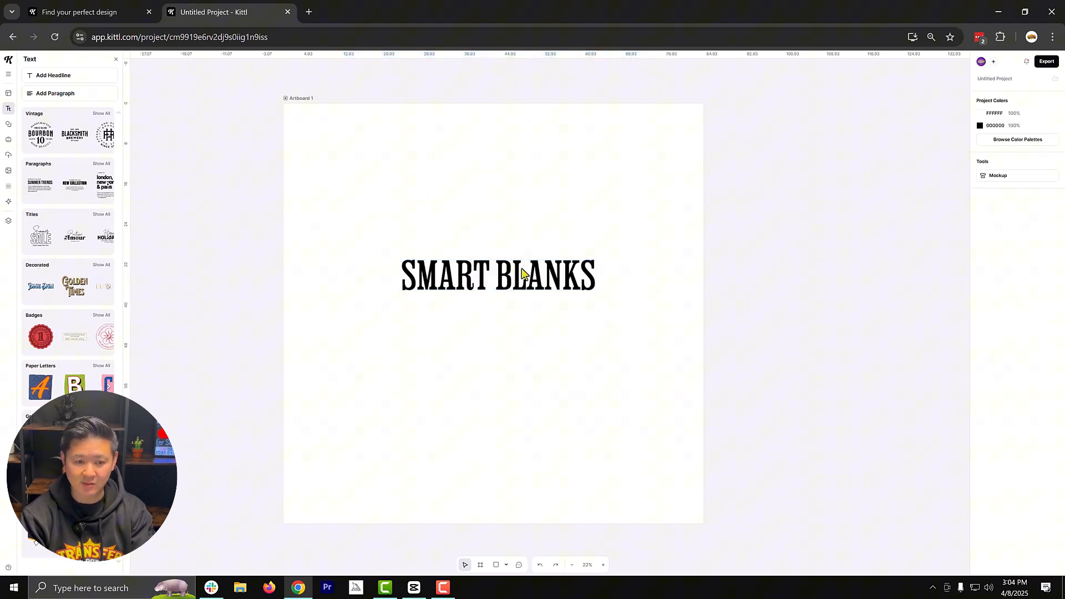
click(547, 277)
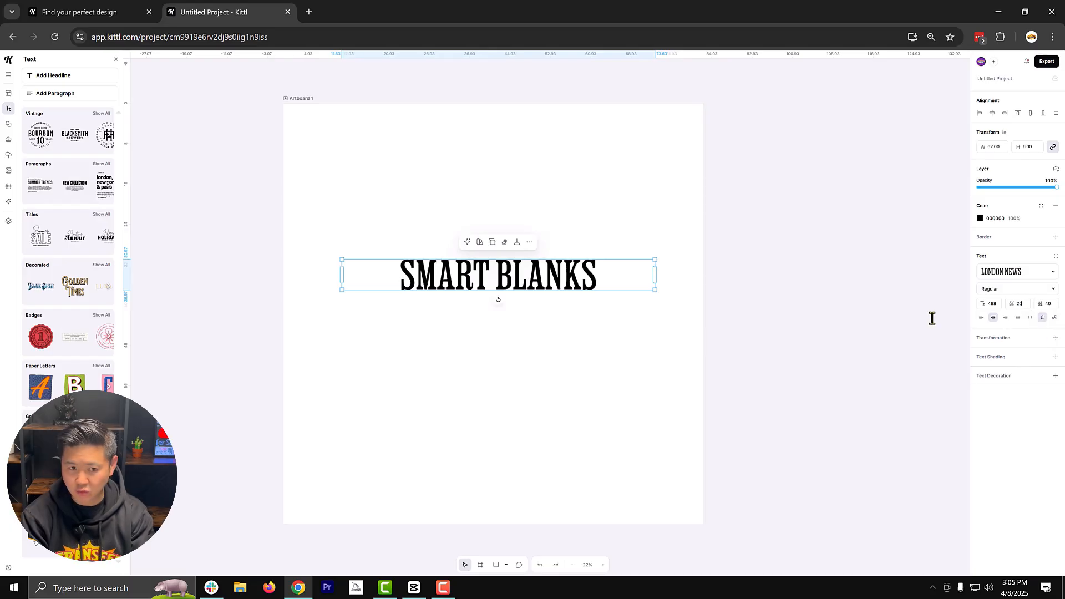
key(Return)
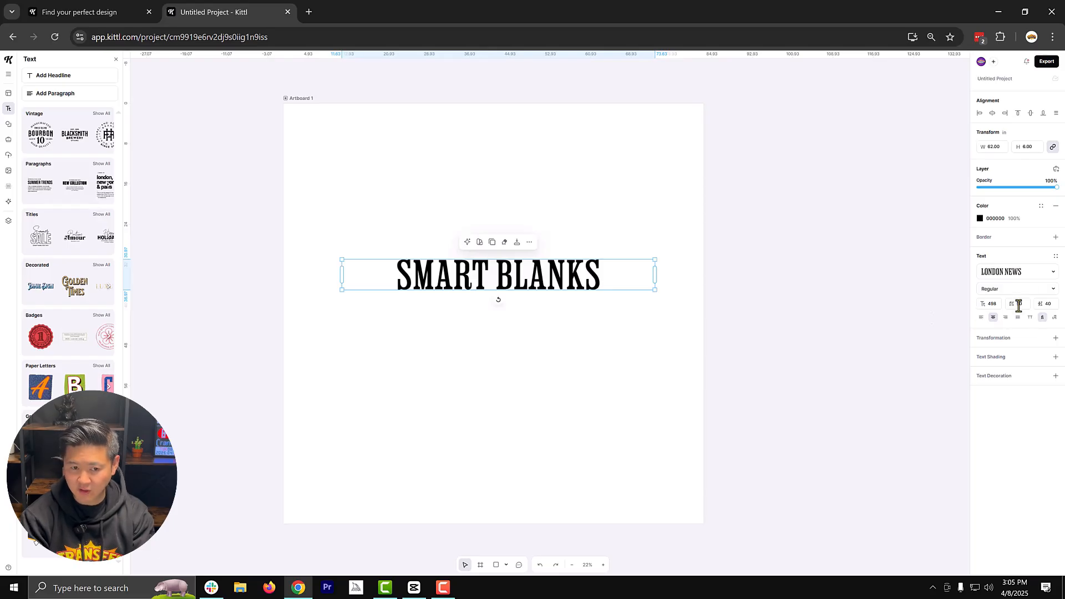
- Increase the letter spacing of the "SMART BLANKS" headline to 80
key(Return)
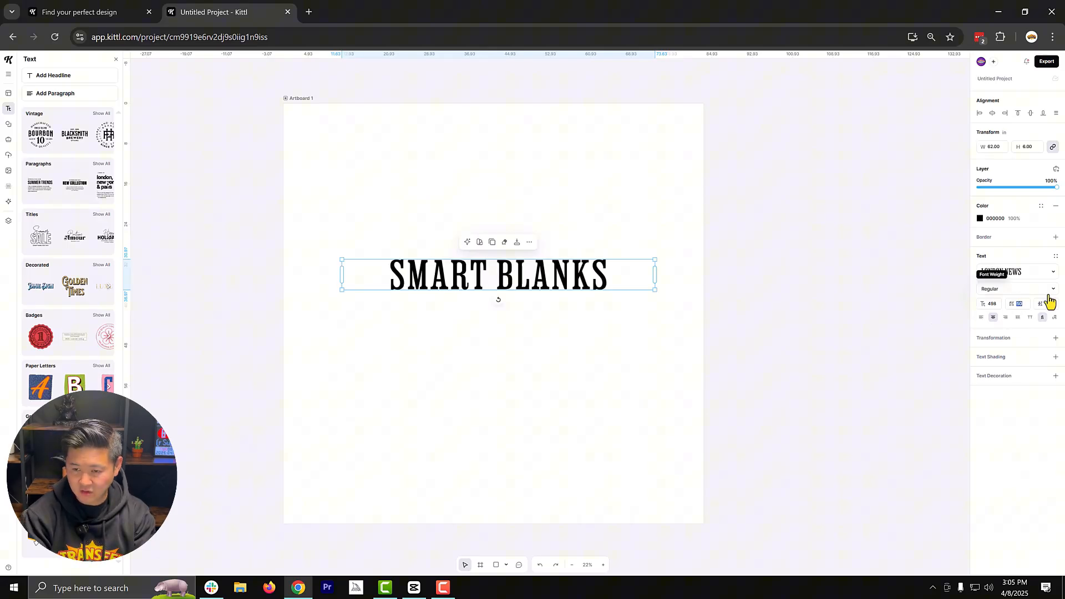
key(Return)
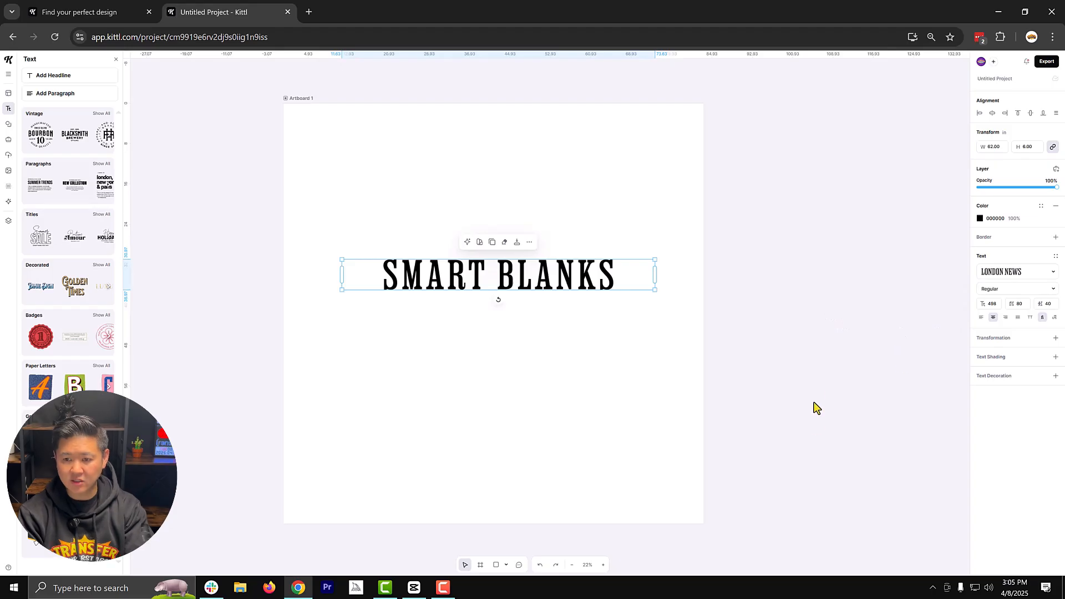
click(642, 377)
click(561, 292)
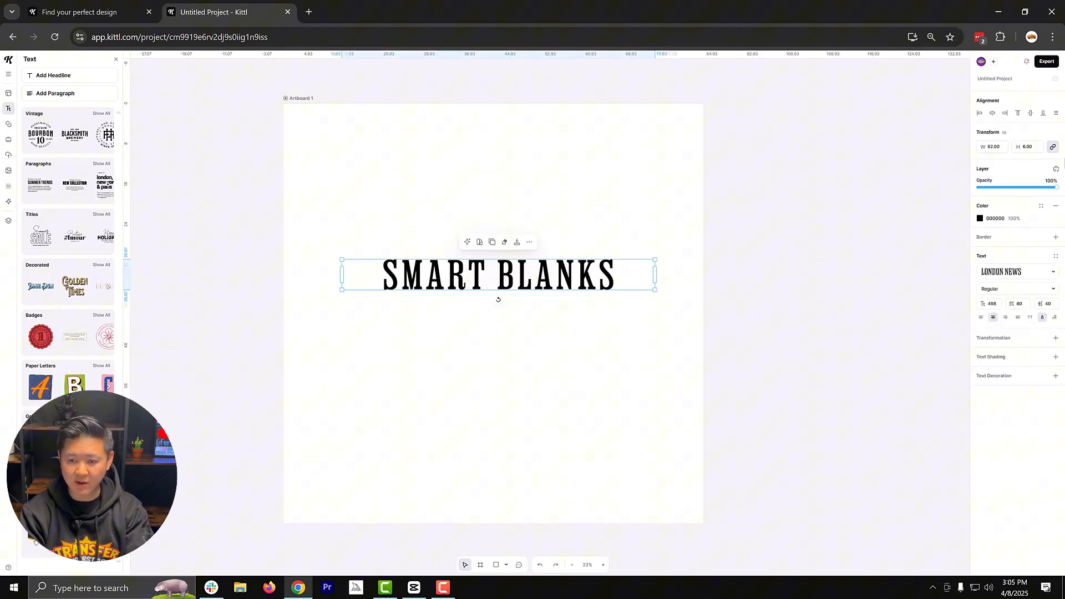
- Apply the Circle transformation to the headline and shrink its path until the arched text is about 34.3 in wide
click(1030, 343)
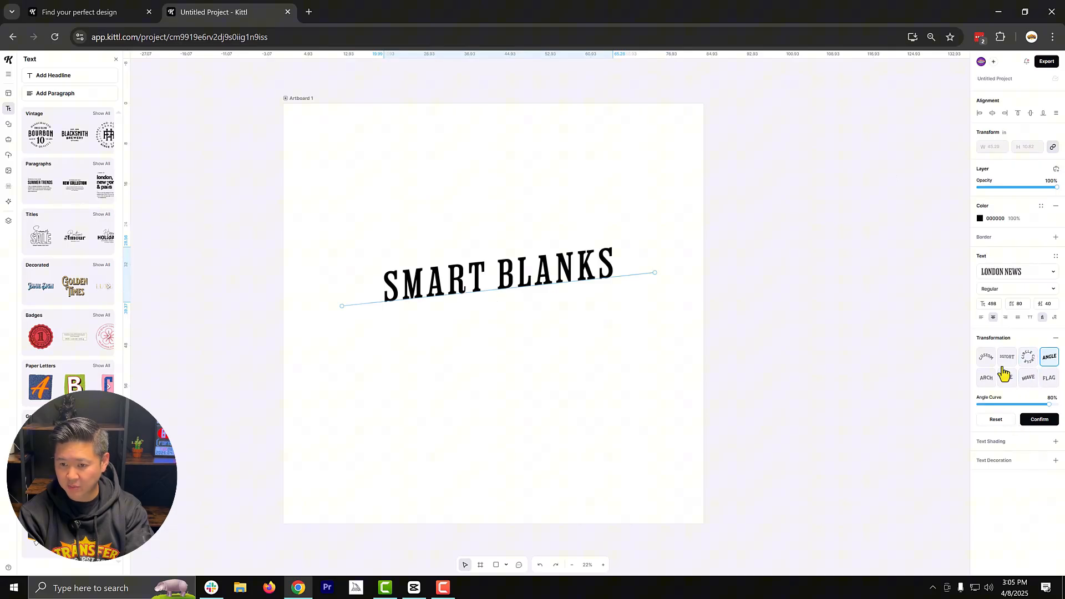
click(1027, 360)
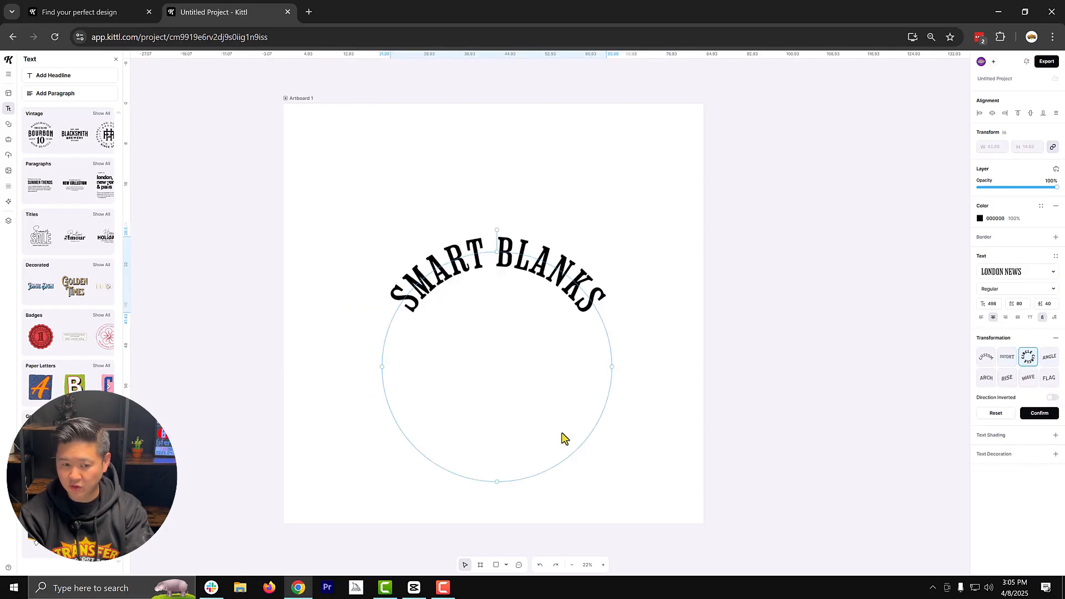
click(497, 481)
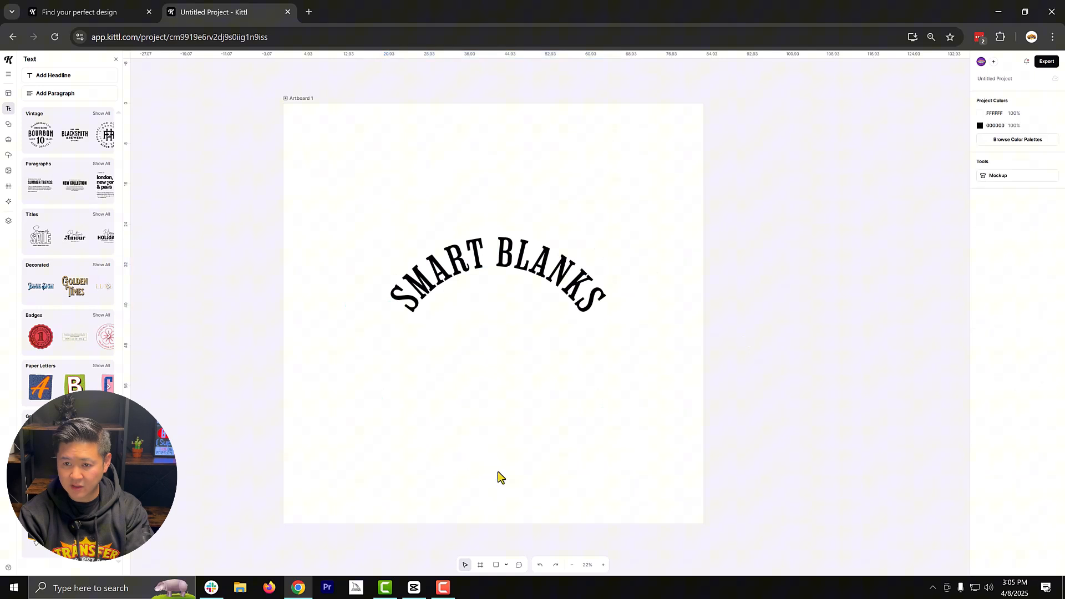
click(560, 305)
drag(497, 476, 525, 380)
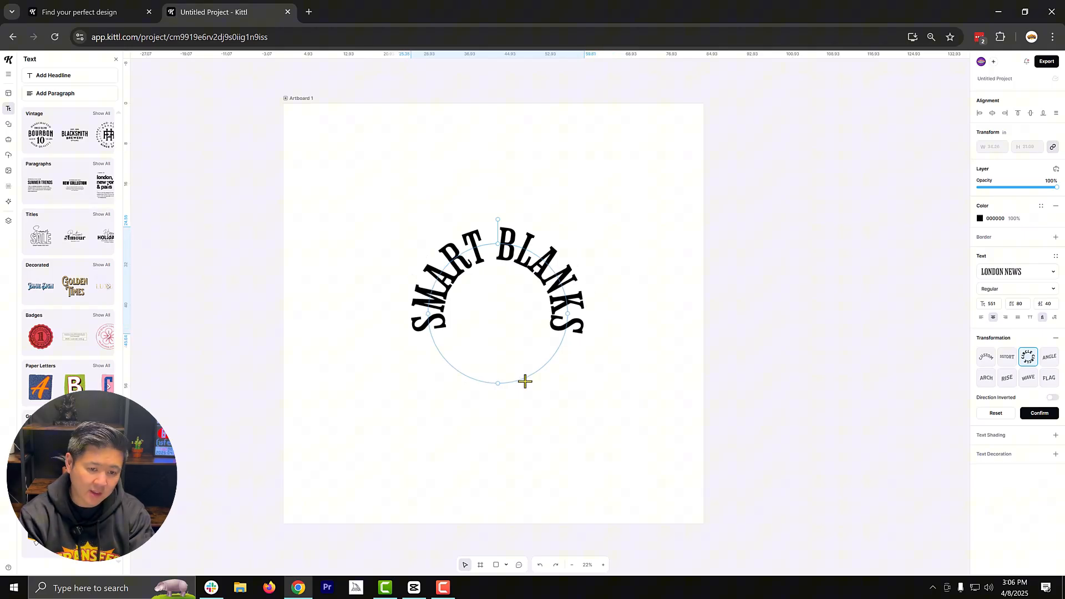
click(1039, 413)
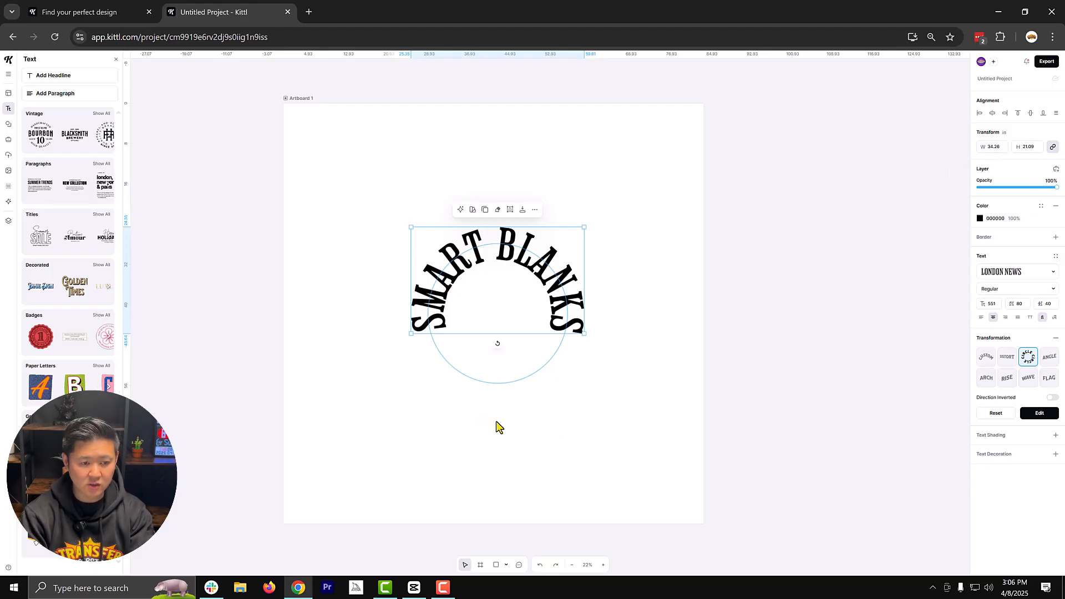
click(363, 290)
- Add a second headline inside the arch reading "CALIFORNIA"
click(91, 75)
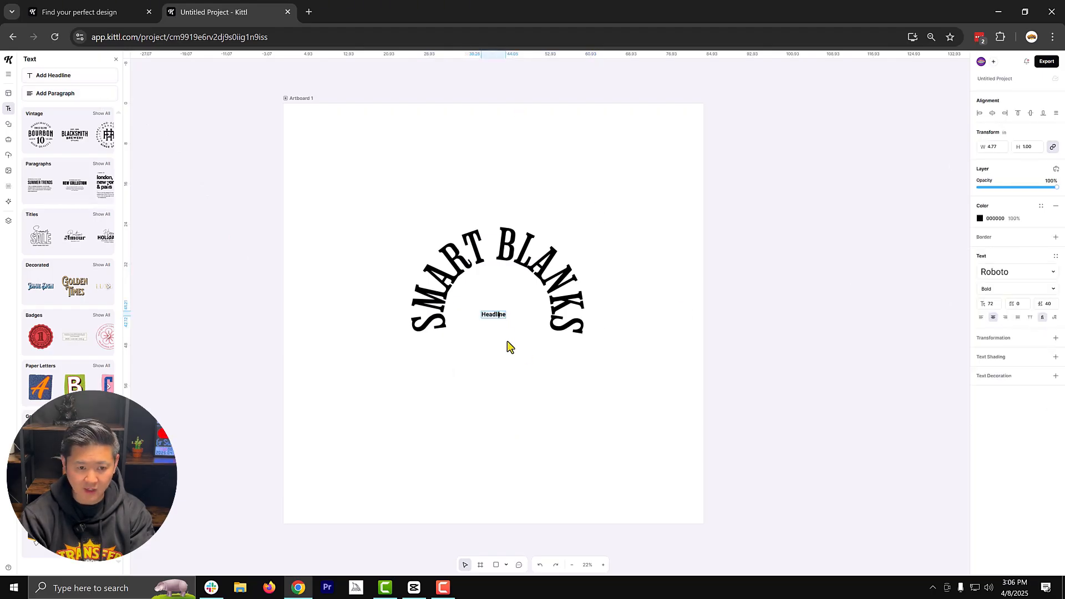
click(494, 323)
double_click(494, 314)
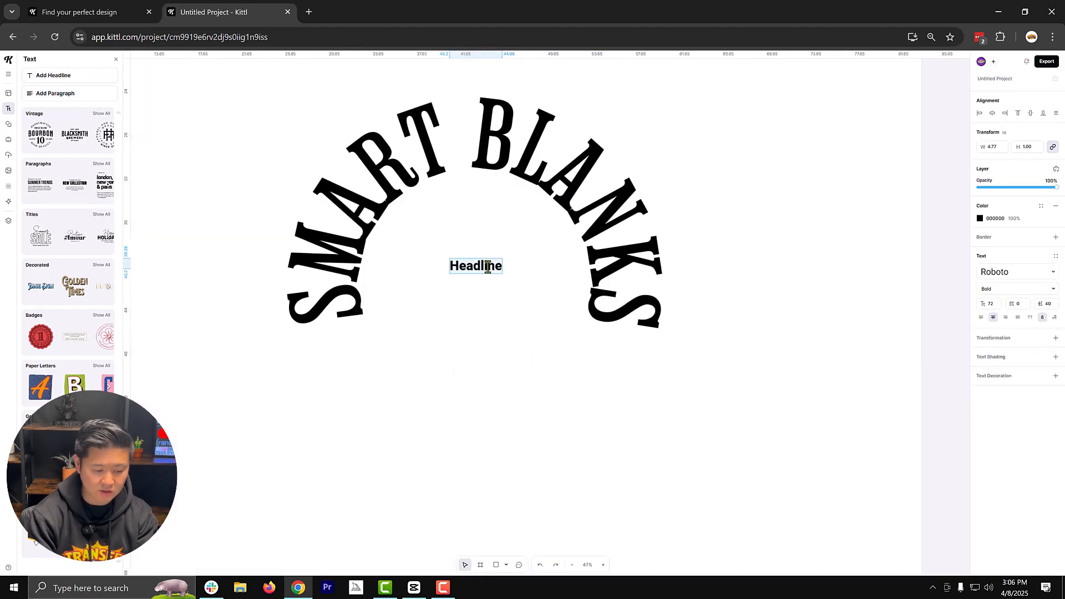
text(CALIFORNIA)
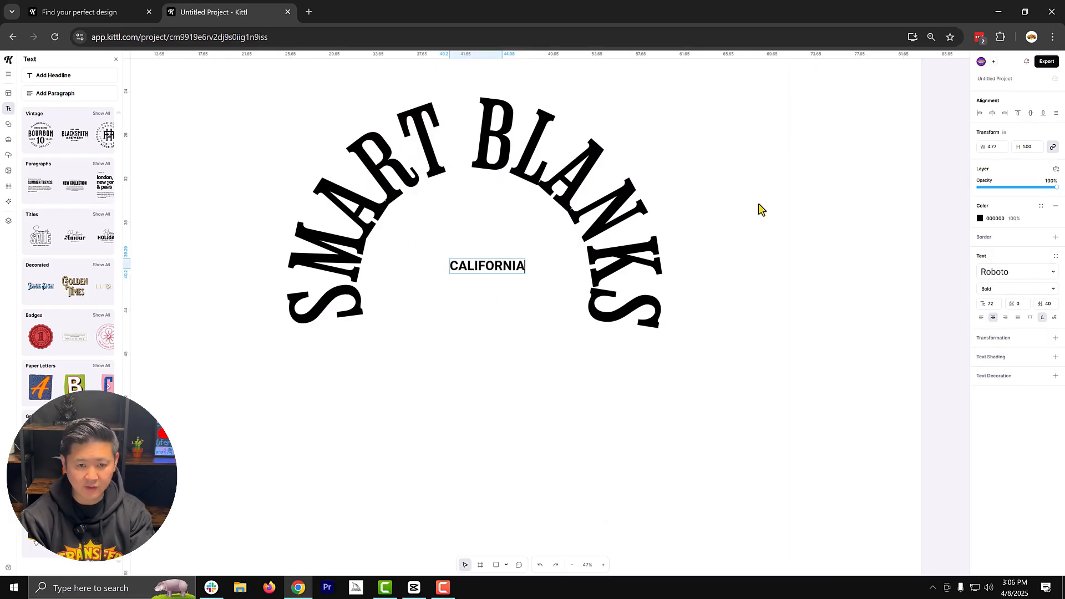
- Crop the artboard tightly around the arched text, to about 35.2 by 21.6 in
click(845, 178)
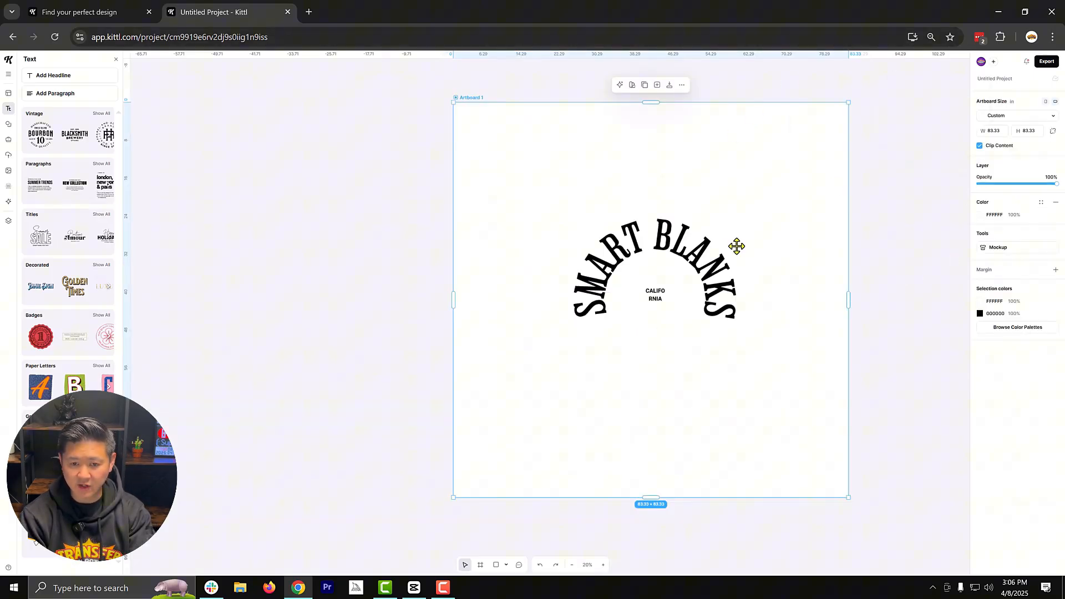
drag(848, 299, 738, 296)
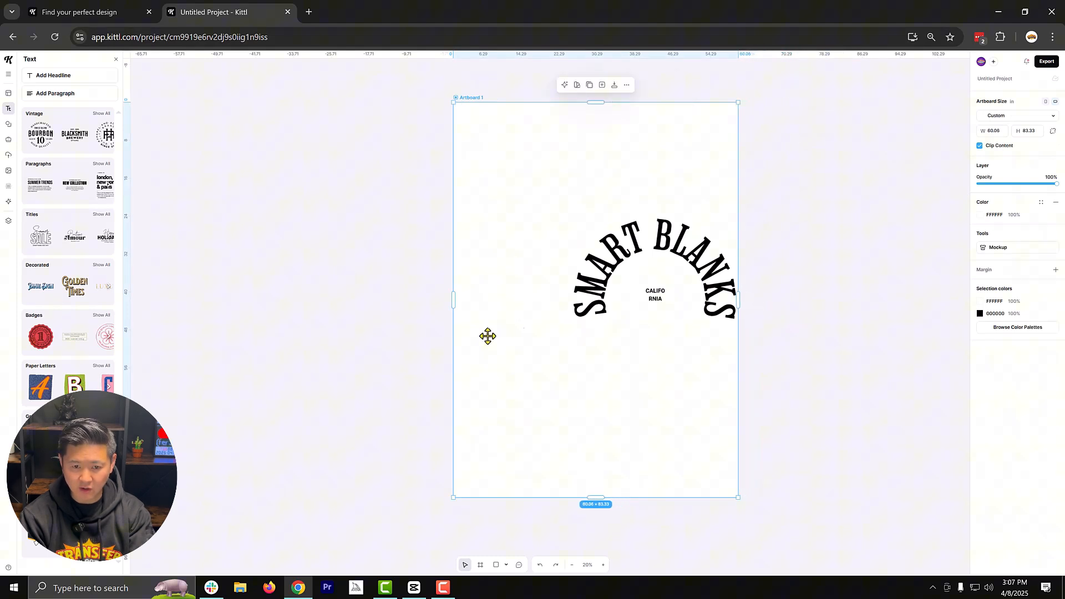
drag(454, 299, 511, 288)
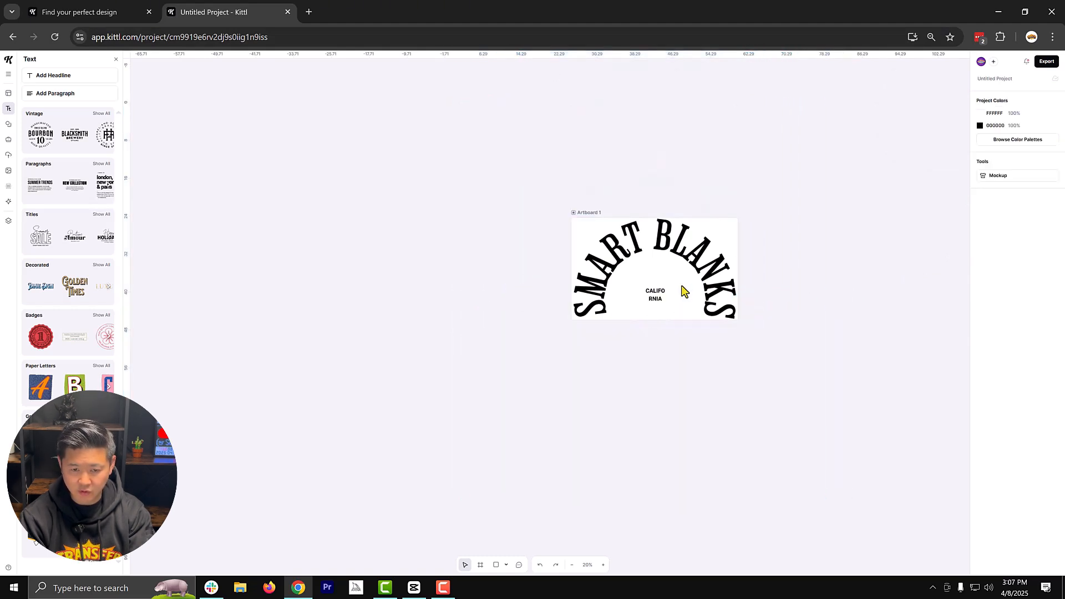
- Widen the "CALIFORNIA" text box to about 7.3 in for a single line and centre it horizontally inside the arch
scroll(680, 288, up, 2)
click(638, 302)
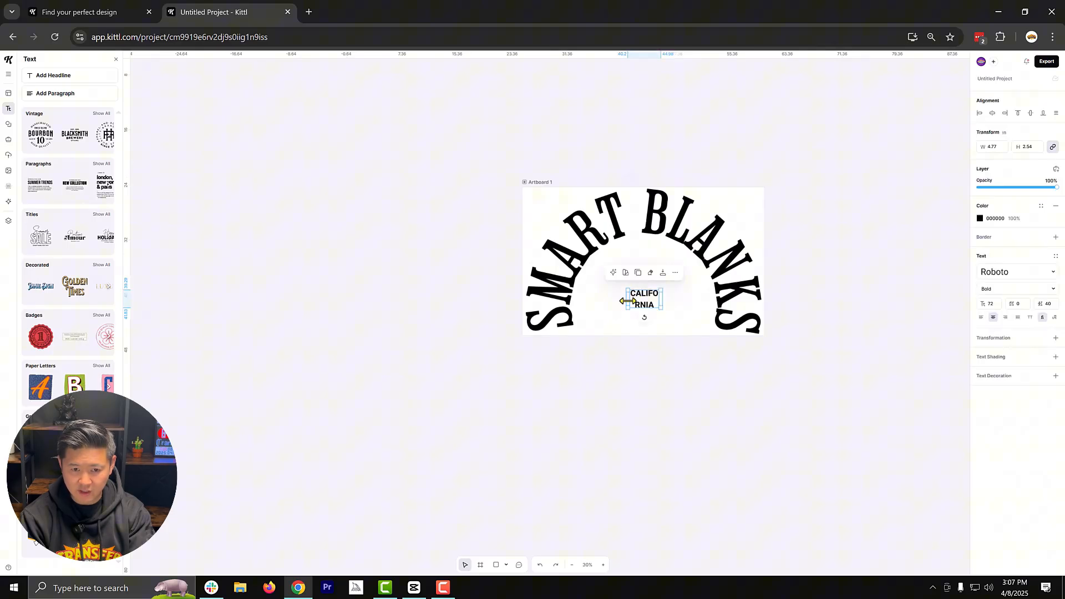
drag(627, 301, 609, 303)
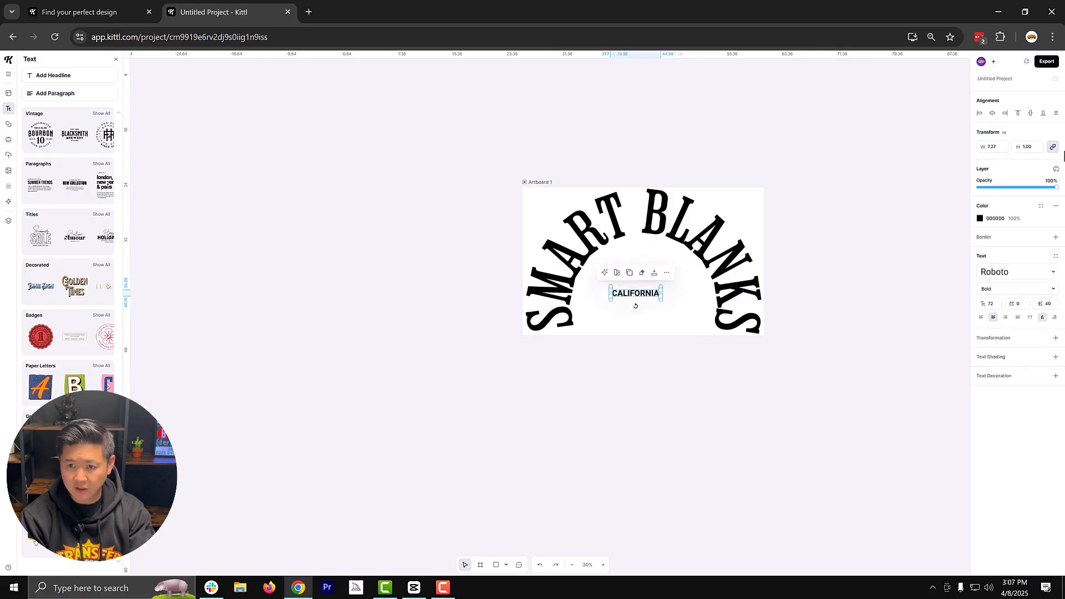
click(1031, 114)
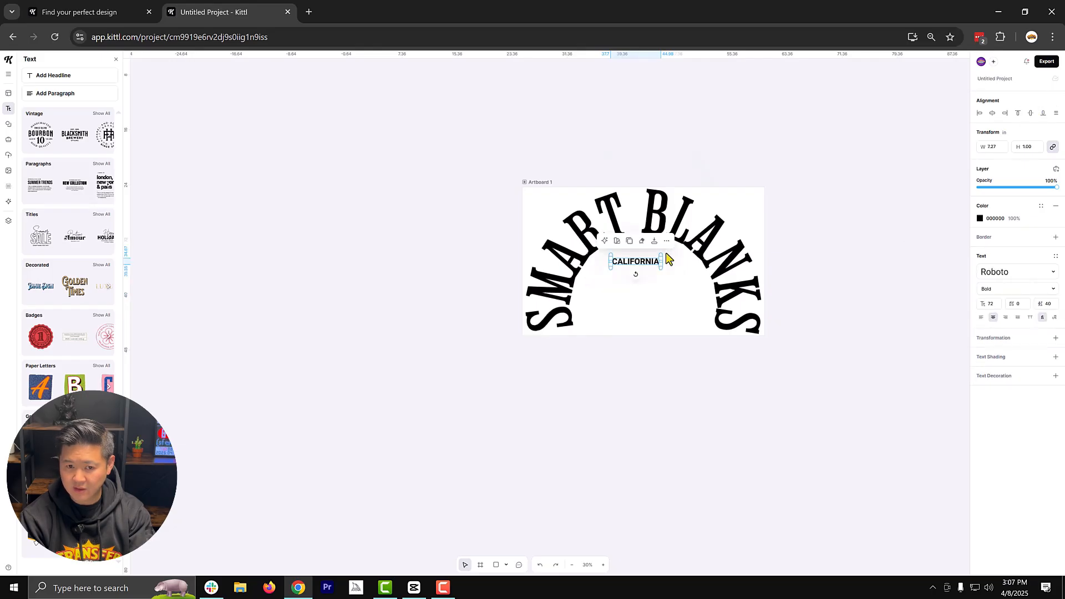
click(992, 113)
drag(636, 263, 639, 281)
click(992, 112)
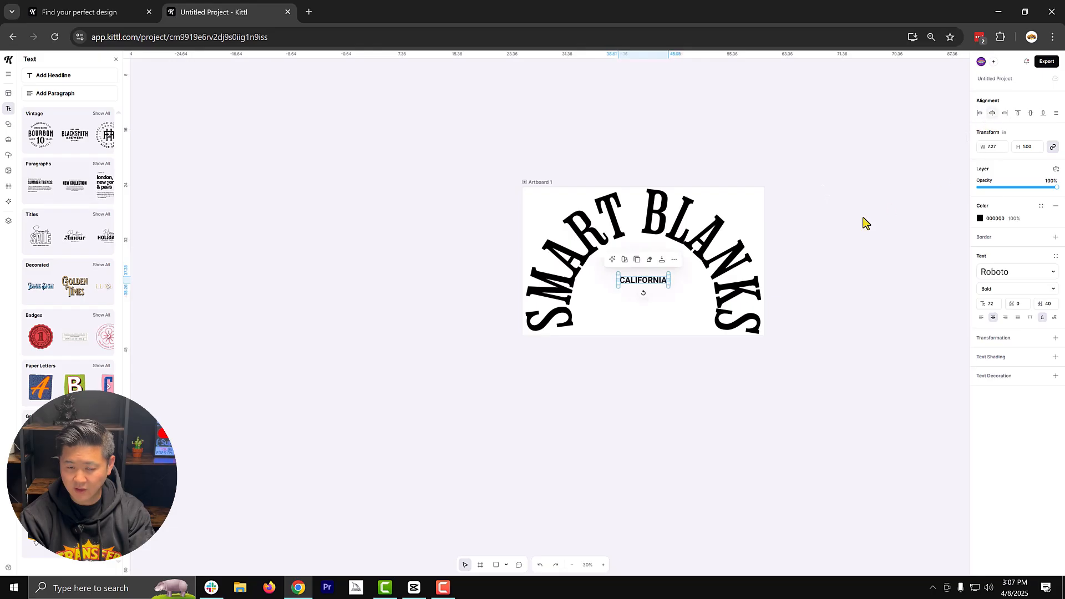
- Change the colour of all the text on the artboard to white
click(866, 223)
key(ctrl+a)
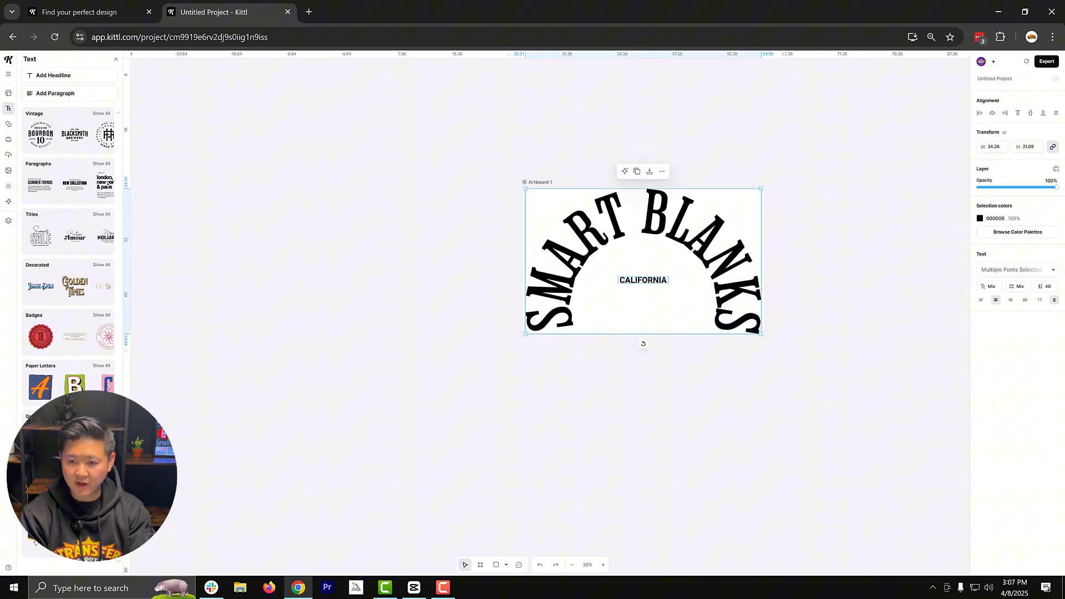
click(980, 218)
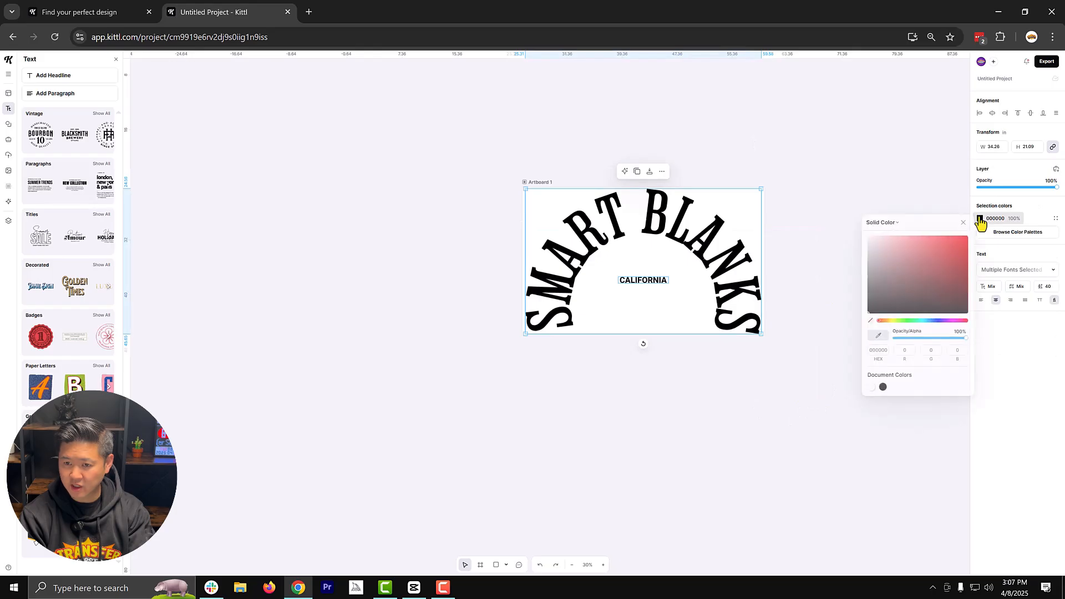
drag(945, 244, 856, 227)
click(841, 228)
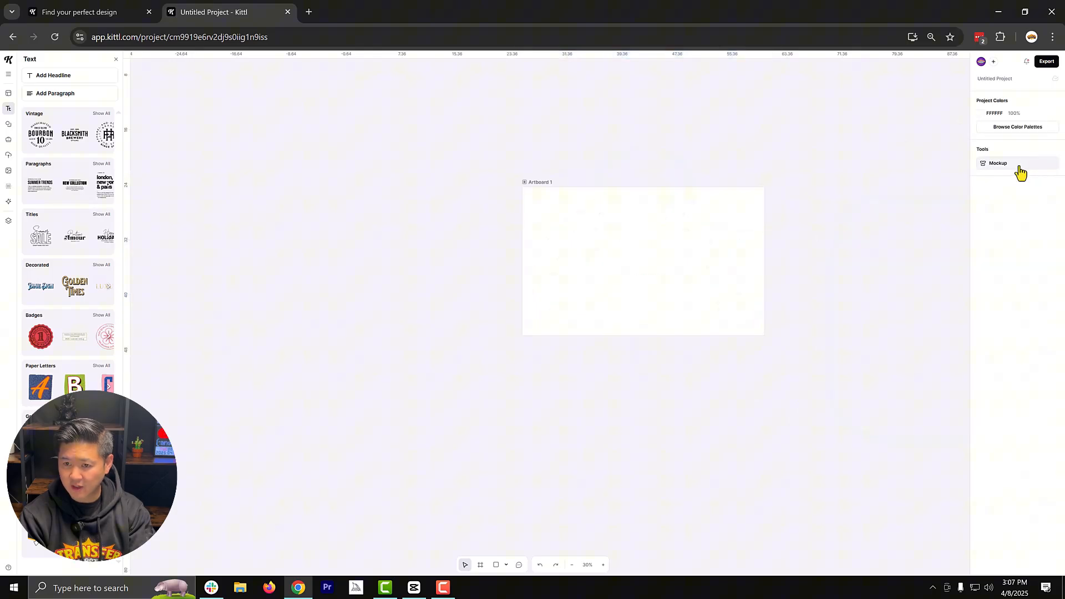
- Preview the design on the T-shirt mockup, with the shirt coloured black and the artwork enlarged across the chest
click(1019, 166)
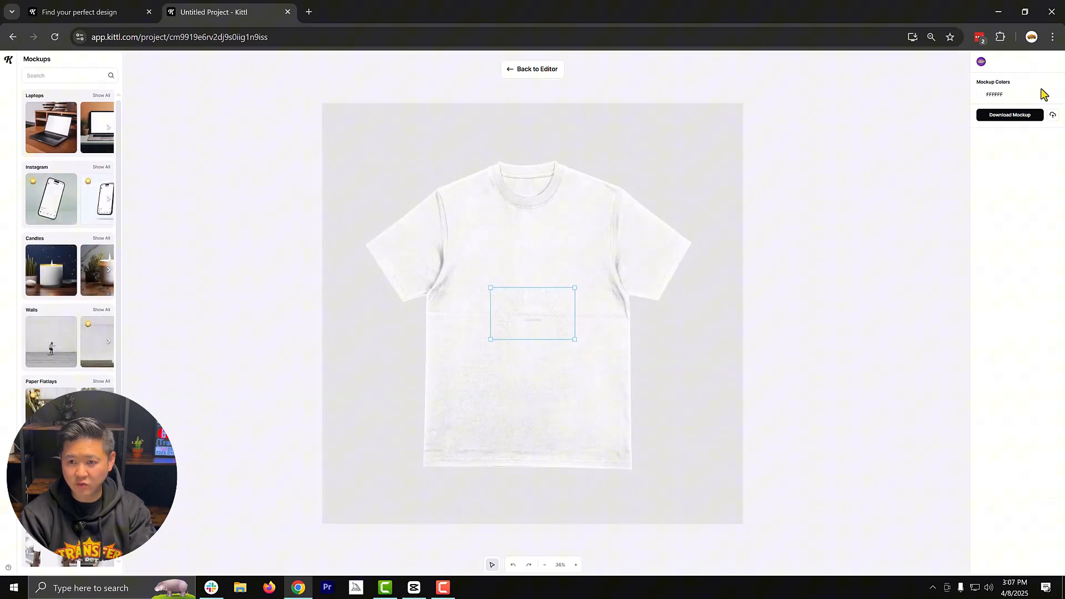
click(980, 104)
drag(872, 128, 841, 218)
drag(545, 297, 464, 226)
drag(495, 271, 580, 375)
- Search the mockups for "hoodies", switch to the back view of the hoodie on a hanger and colour it black
click(83, 75)
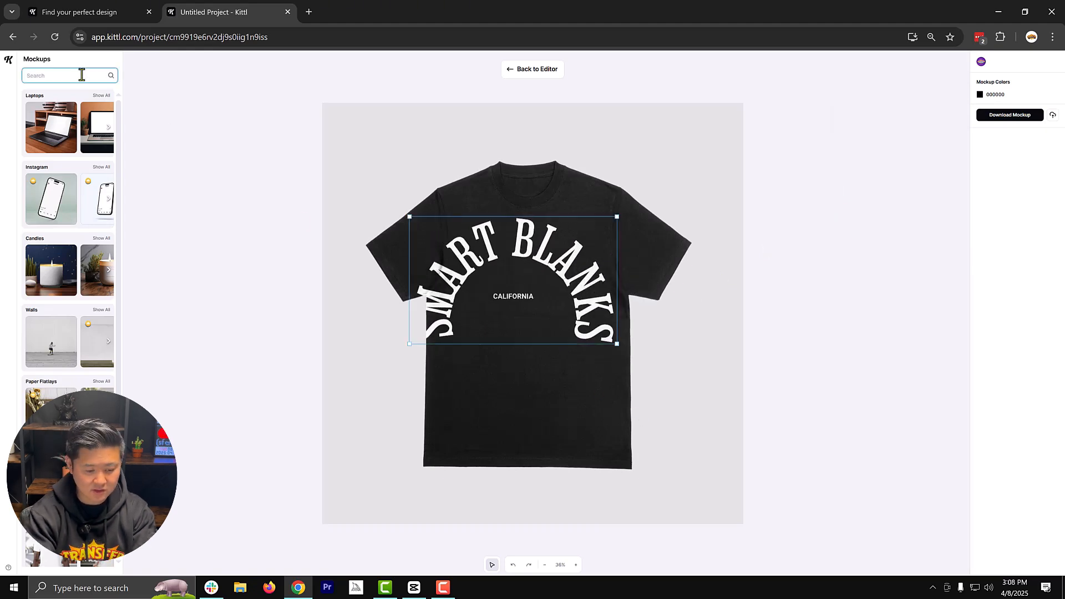
text(hoodies)
key(Return)
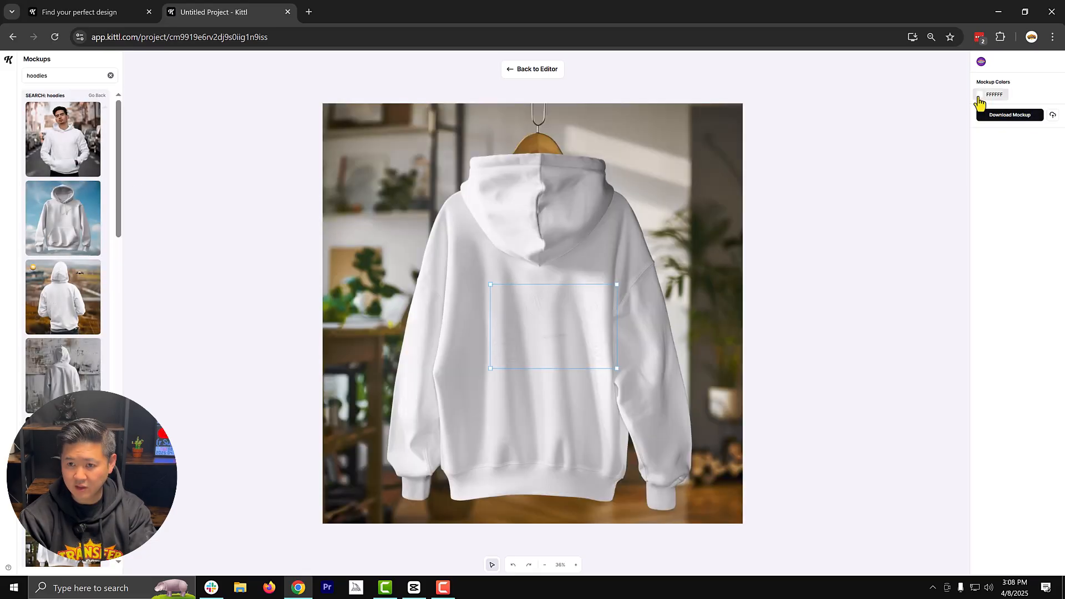
click(979, 97)
drag(907, 155, 834, 221)
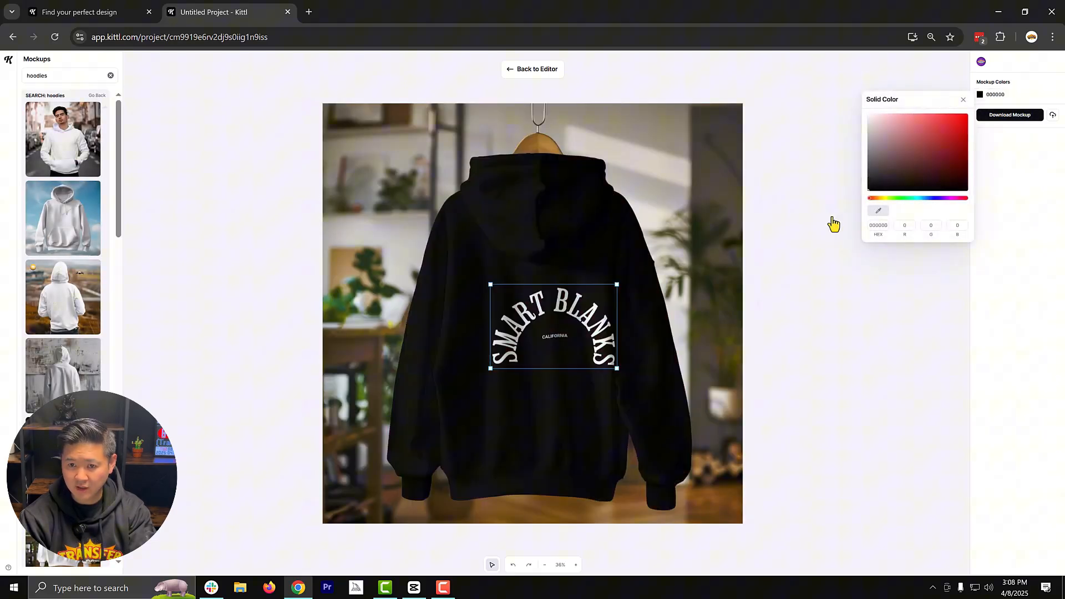
- Enlarge the design on the hoodie mockup and centre it across the back, spanning sleeve to sleeve
drag(554, 327, 534, 329)
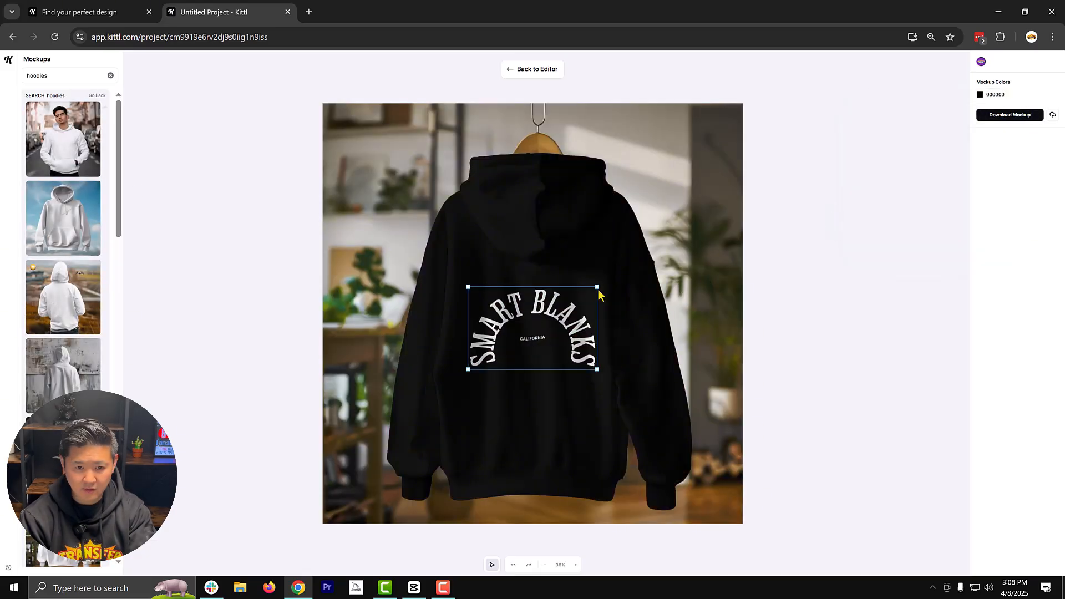
drag(598, 289, 665, 192)
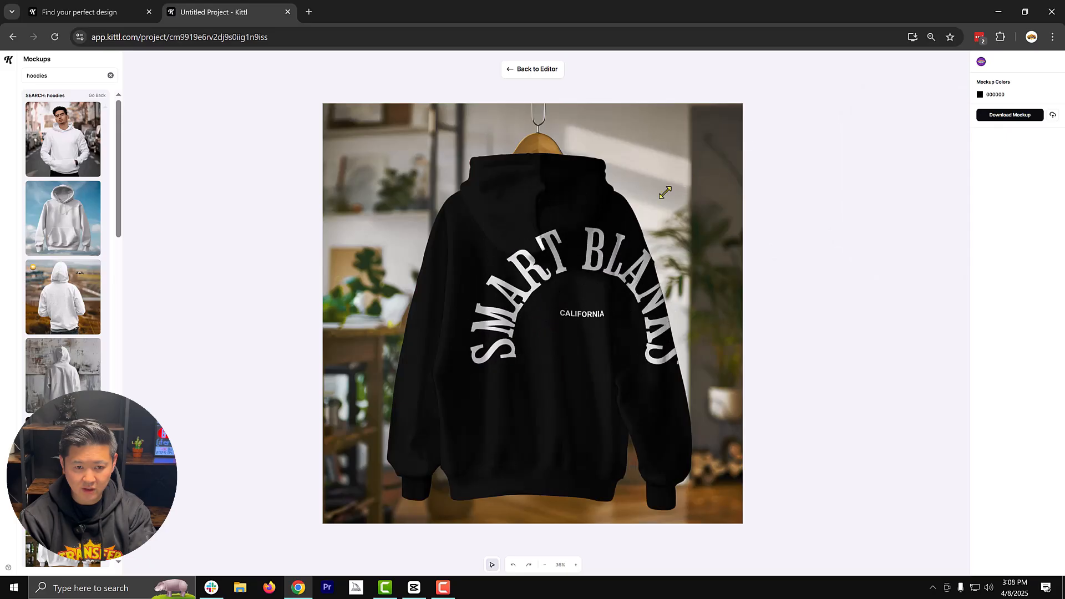
drag(601, 263, 564, 247)
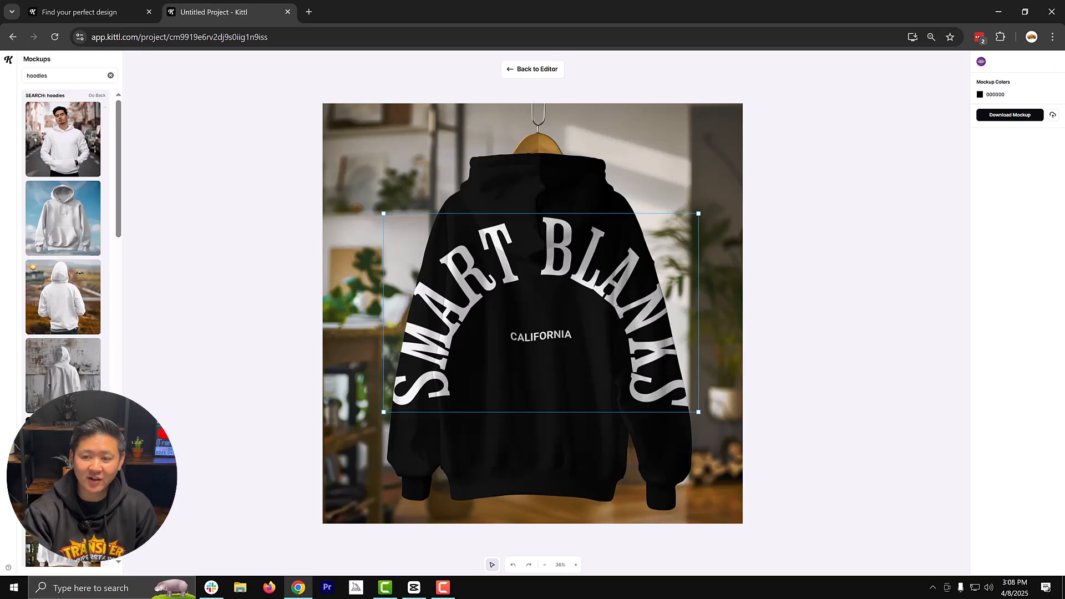
- Return to the editor, export Artboard 1 as a 300 dpi PNG with the background removed, and save the file
click(511, 70)
click(1041, 67)
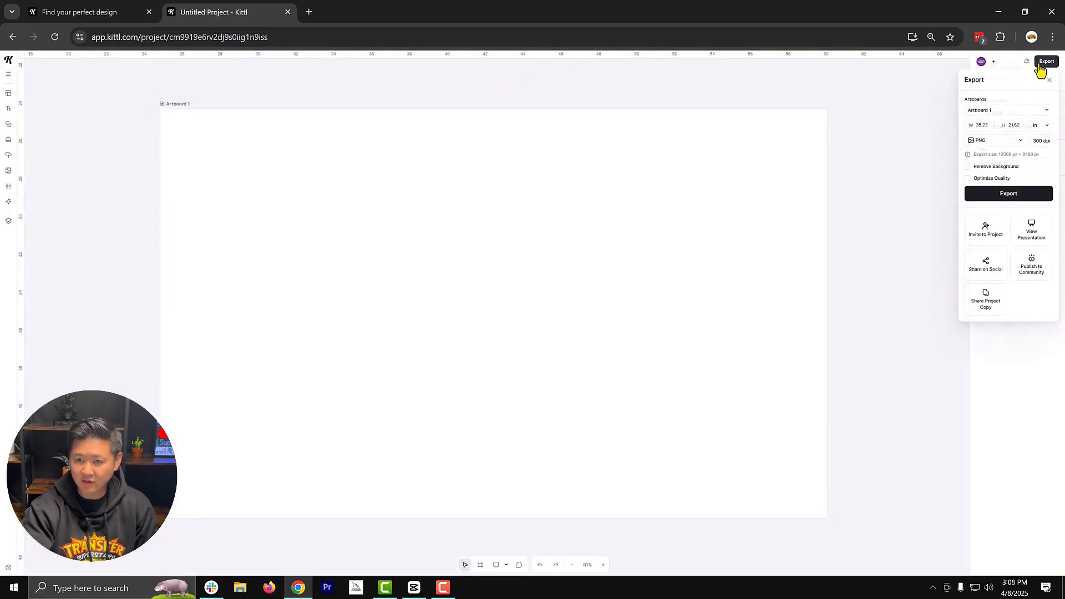
click(996, 168)
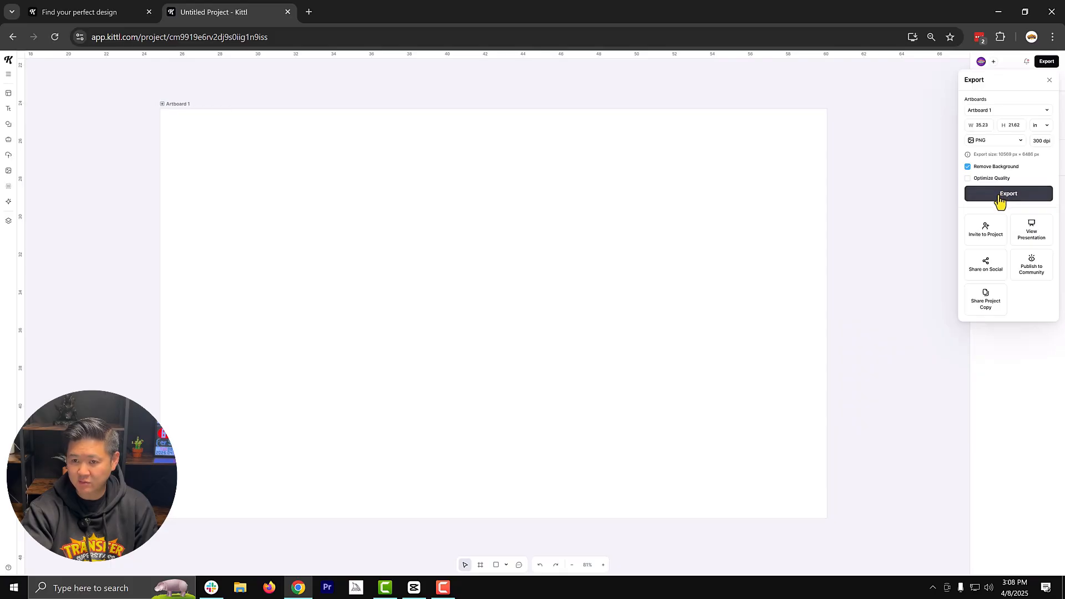
click(999, 195)
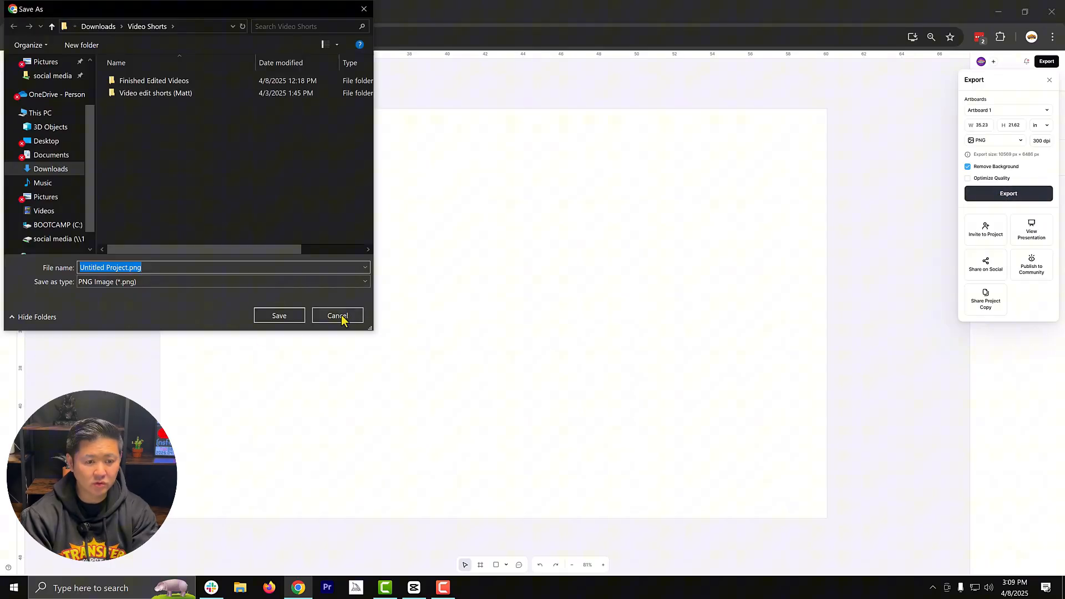
text(S)
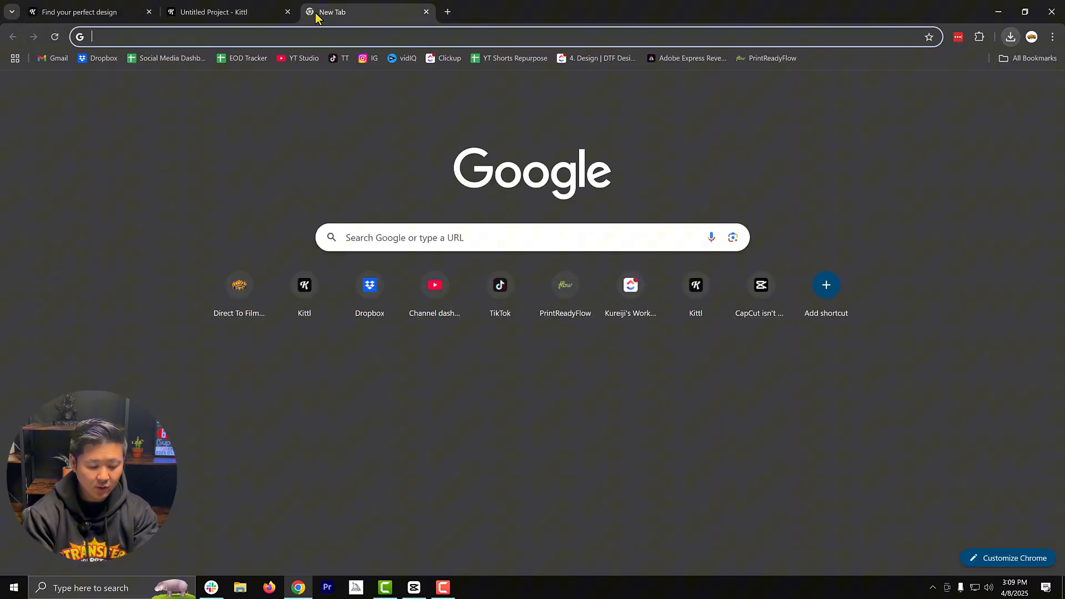
- Open the transfersuperstars.com website in a new browser tab
text(trans)
key(Return)
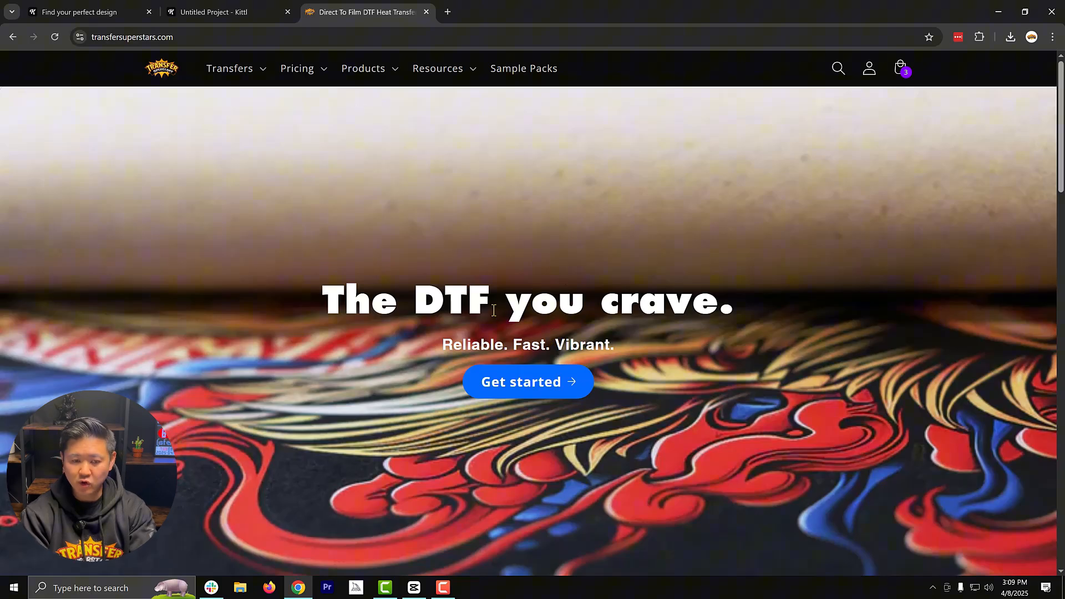
- Open the DTF Transfer Gang Sheet Builder product page and choose the 22 in X 36 in sheet size
click(250, 71)
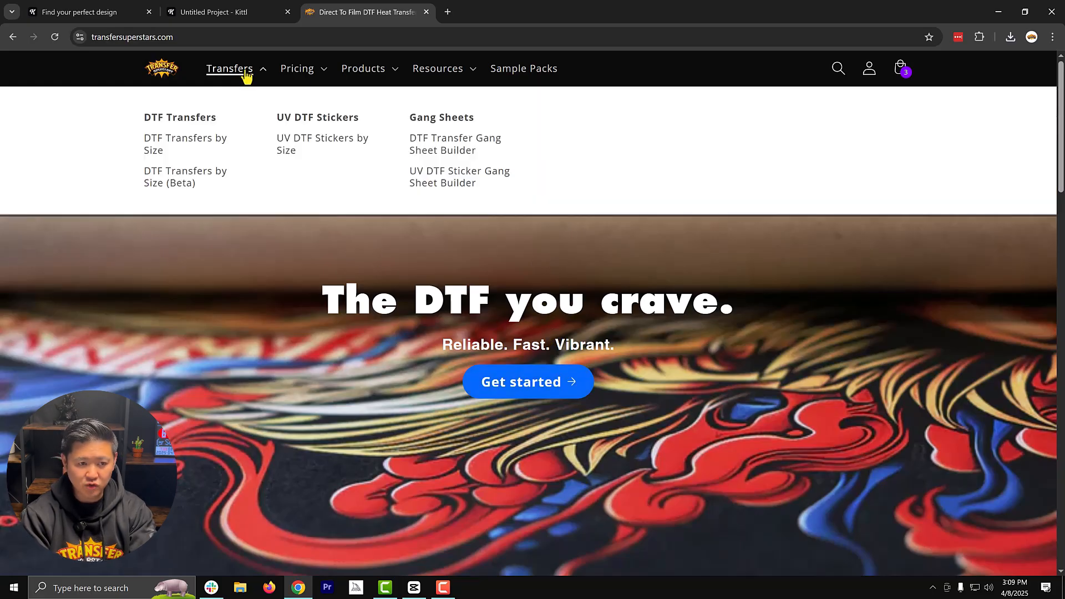
click(456, 151)
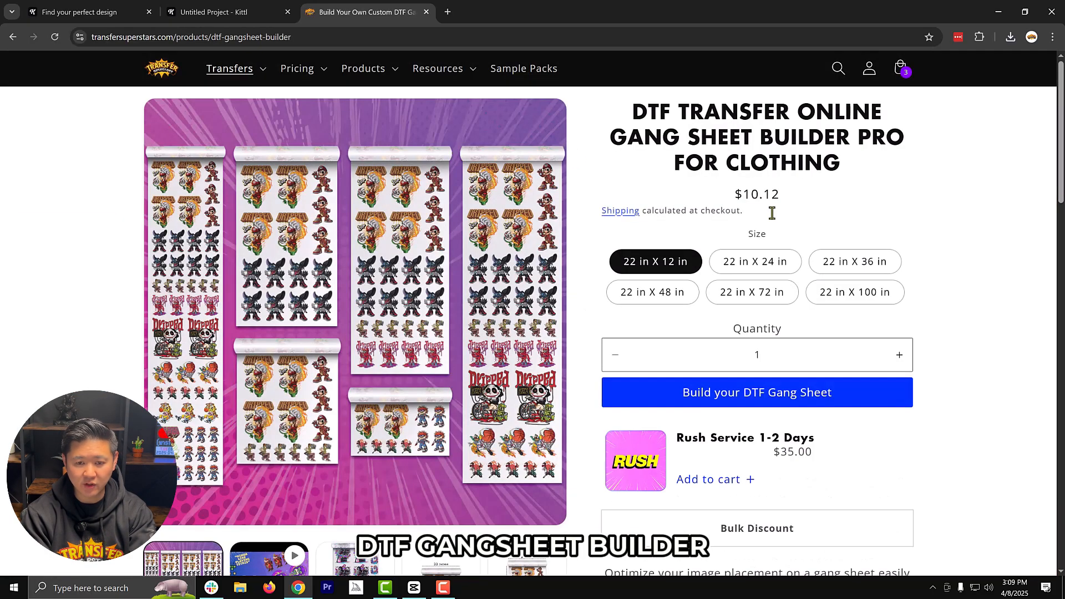
click(867, 264)
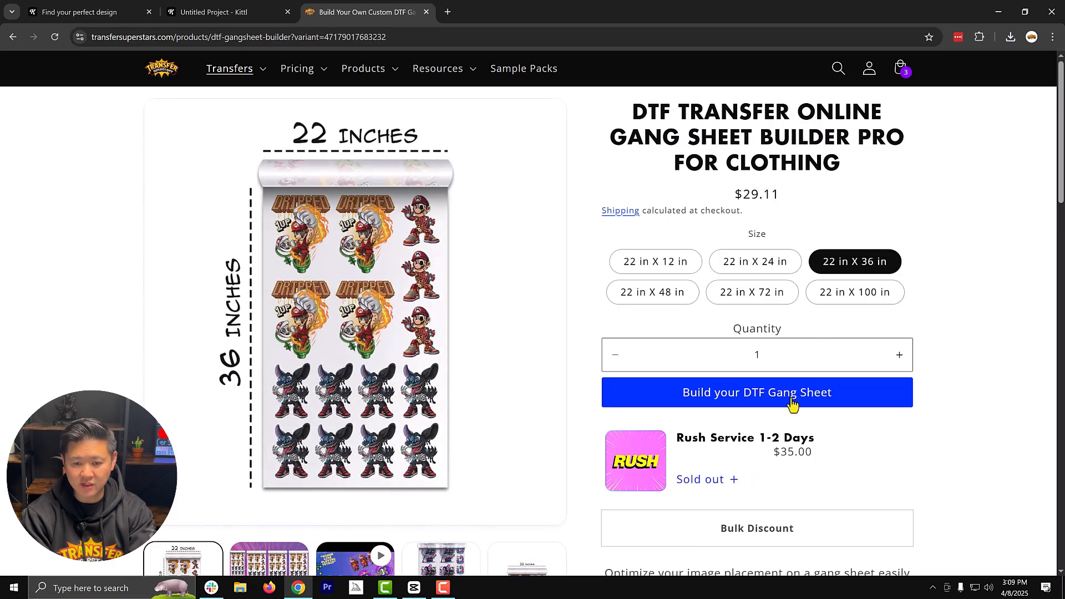
- Open the gang sheet builder for the 22 in X 36 in sheet and upload the exported SMART BLANKS PNG
click(791, 397)
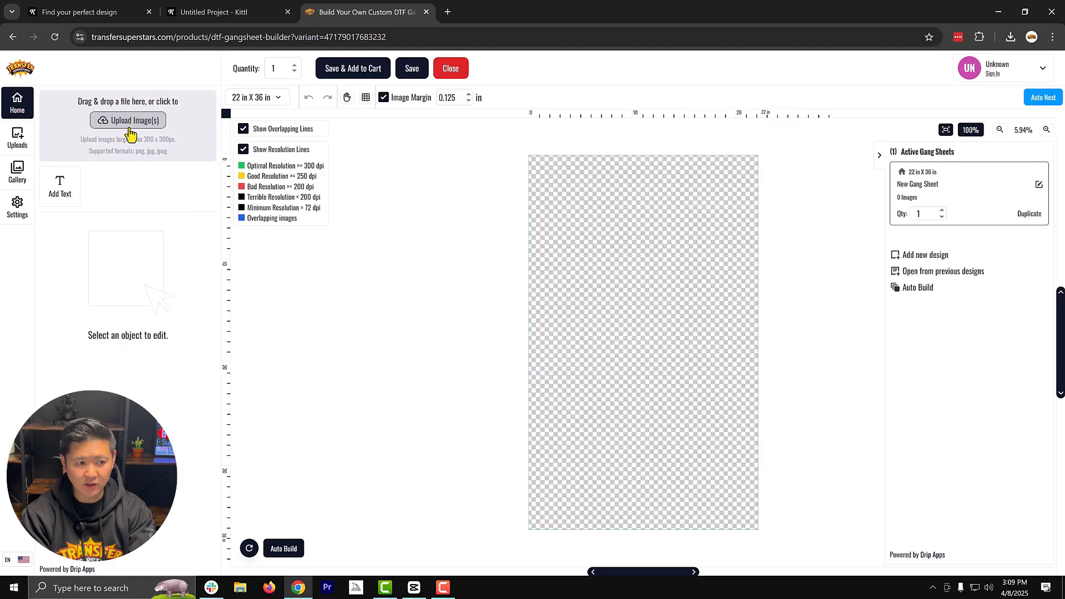
click(130, 128)
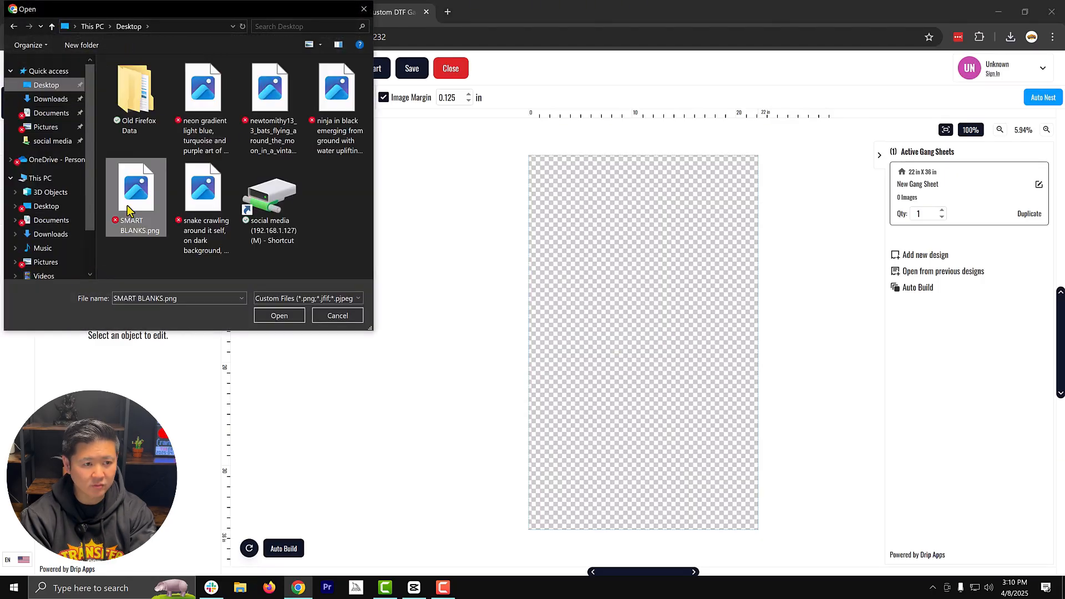
double_click(127, 210)
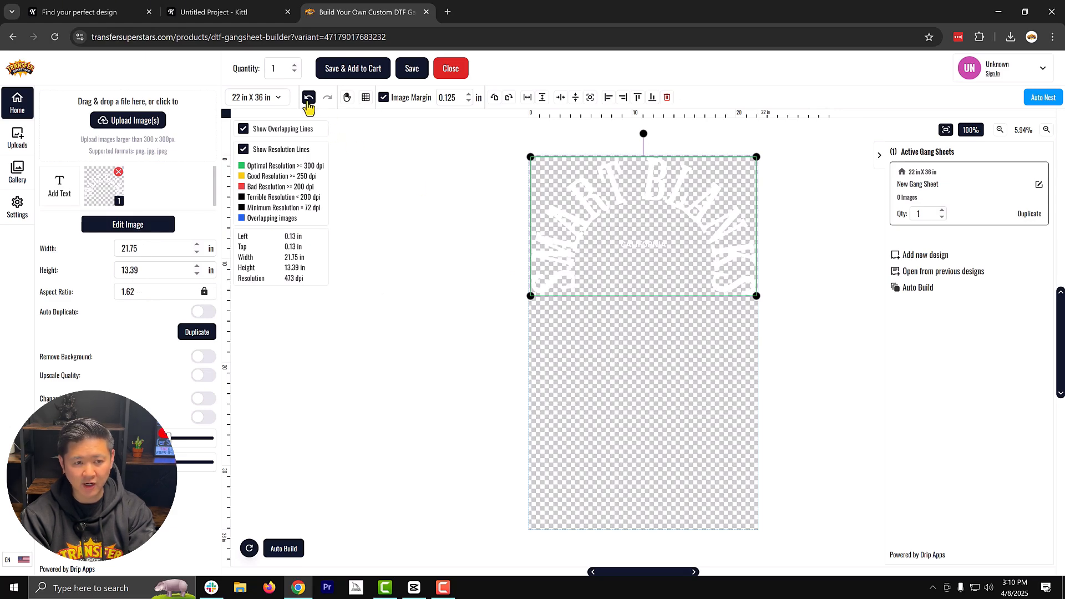
- Rotate the uploaded design 90 degrees clockwise and enlarge it on the sheet to about 30.78 x 18.94 in
click(309, 99)
click(327, 99)
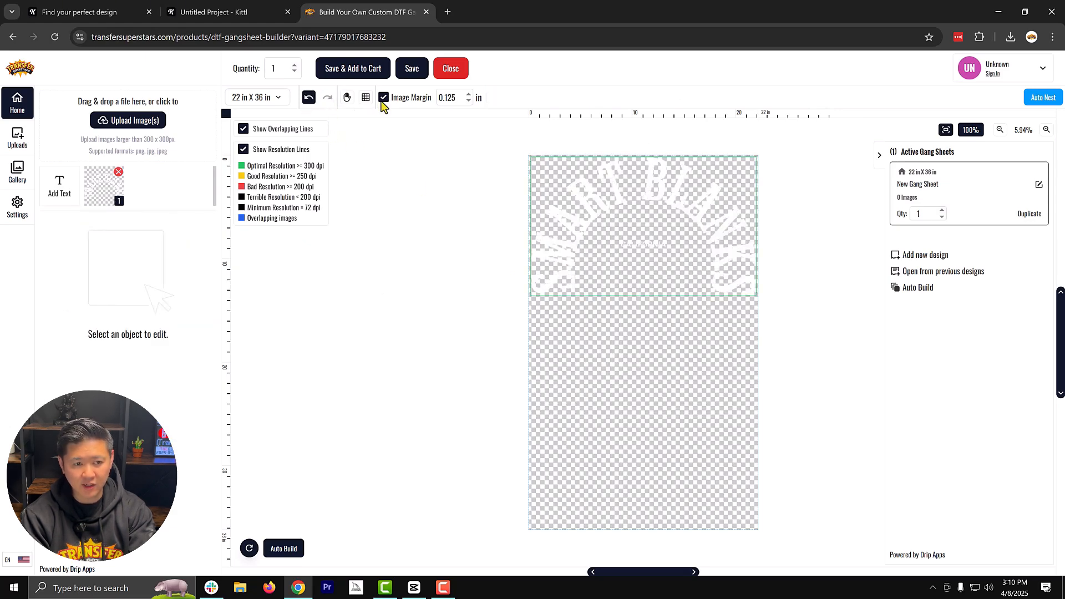
click(689, 170)
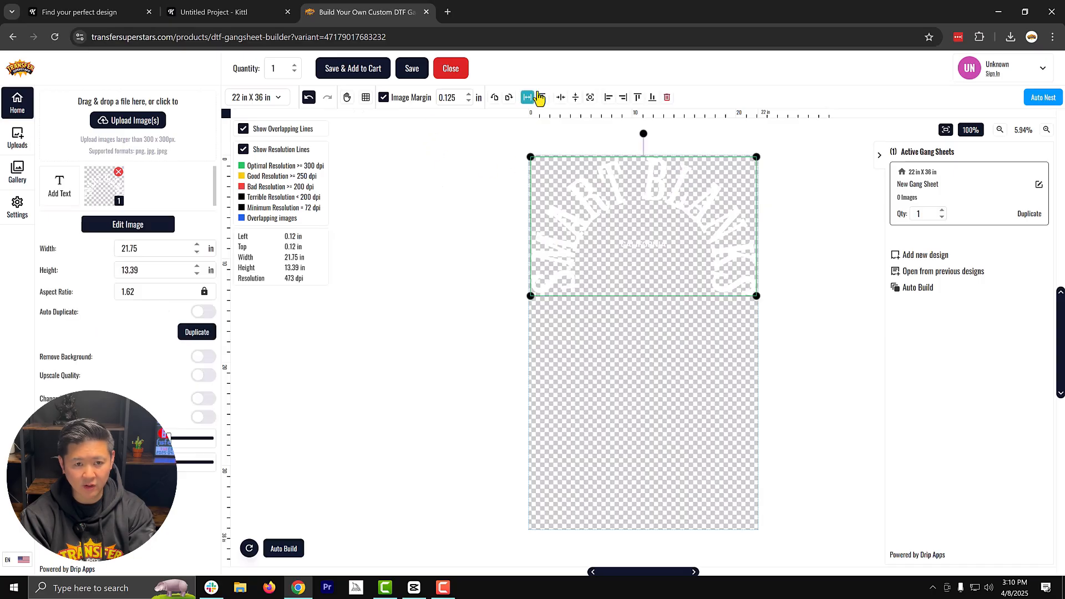
click(508, 98)
drag(690, 178, 672, 232)
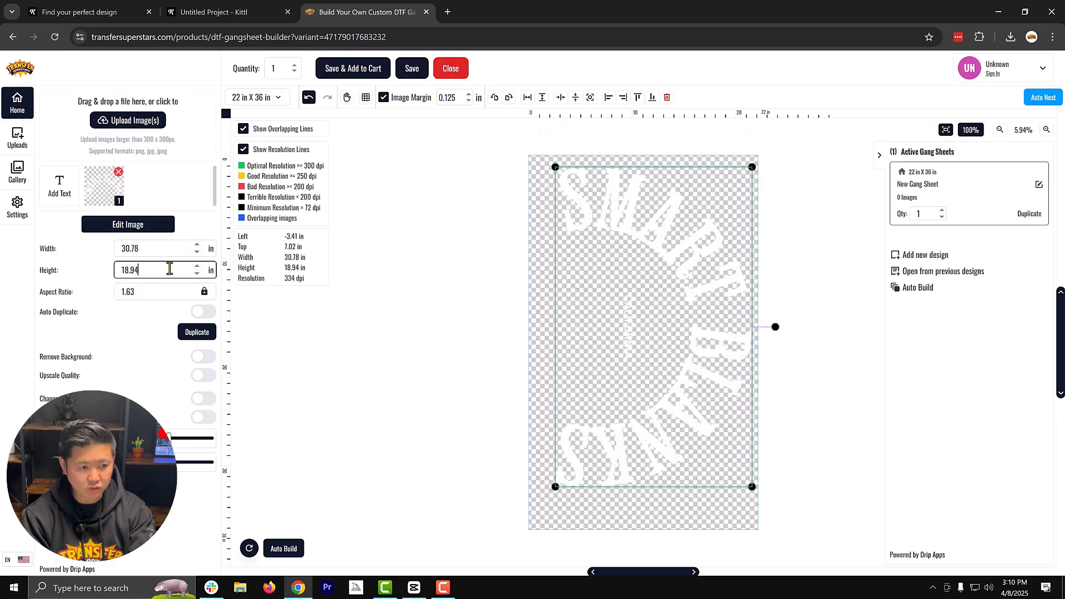
- Set the design's height to 22 in, and reduce it slightly so the design fits inside the artboard
double_click(169, 269)
text(22)
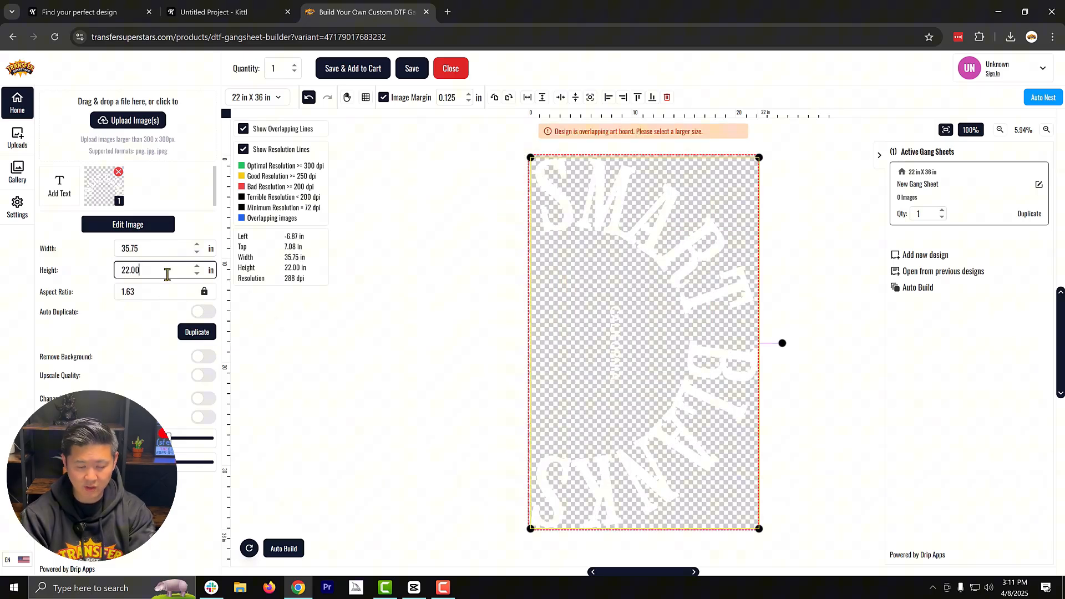
double_click(166, 273)
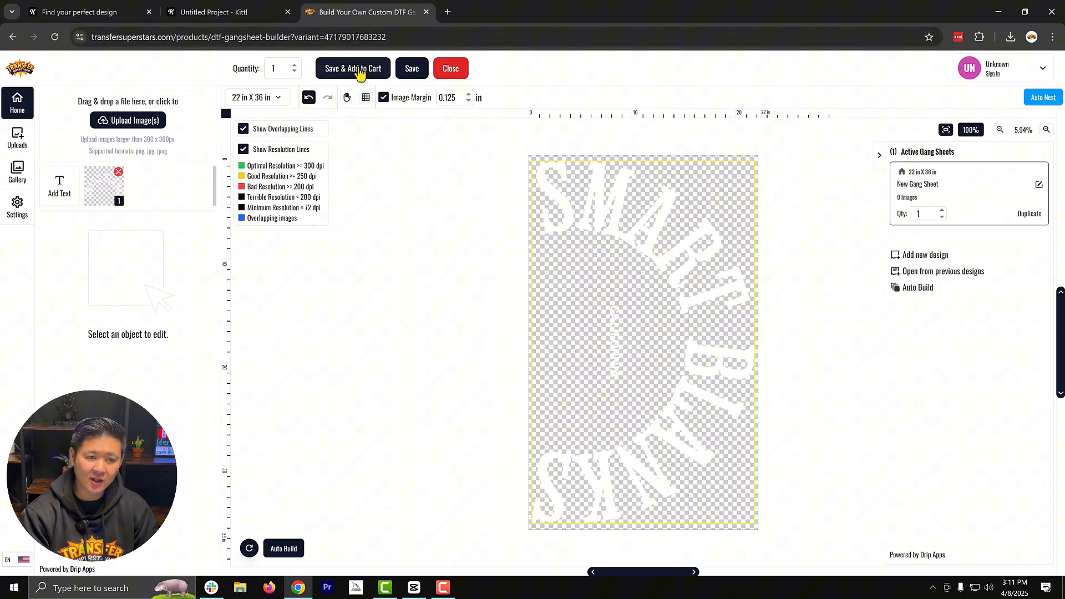
- Add the gang sheet to the cart under the design name 2025-04-08-Smartblanks, accepting the artwork rights agreement
click(352, 69)
drag(425, 144, 2, 289)
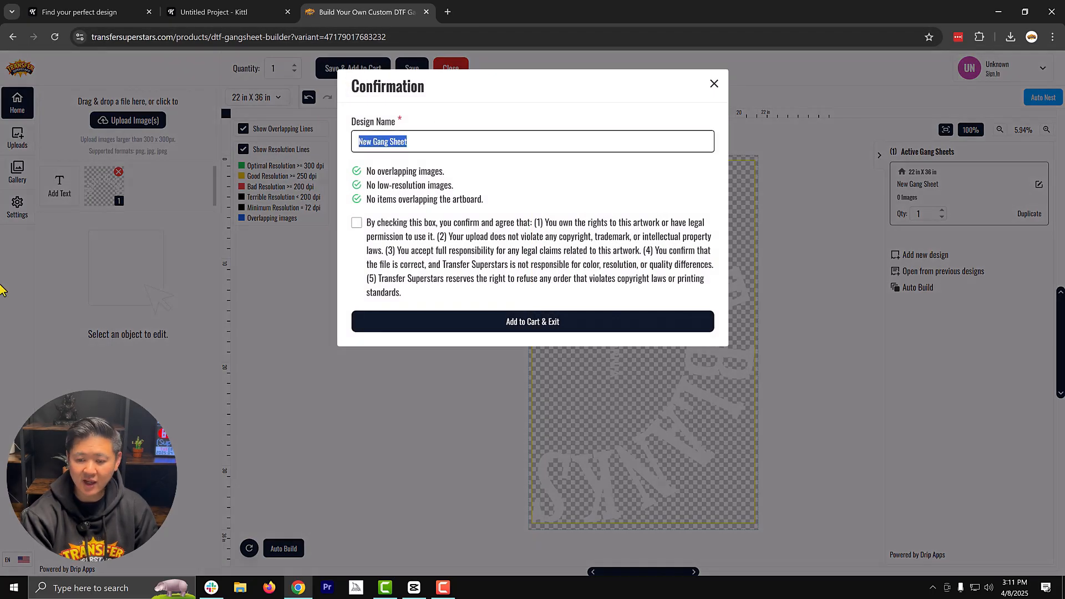
text(2025-04-)
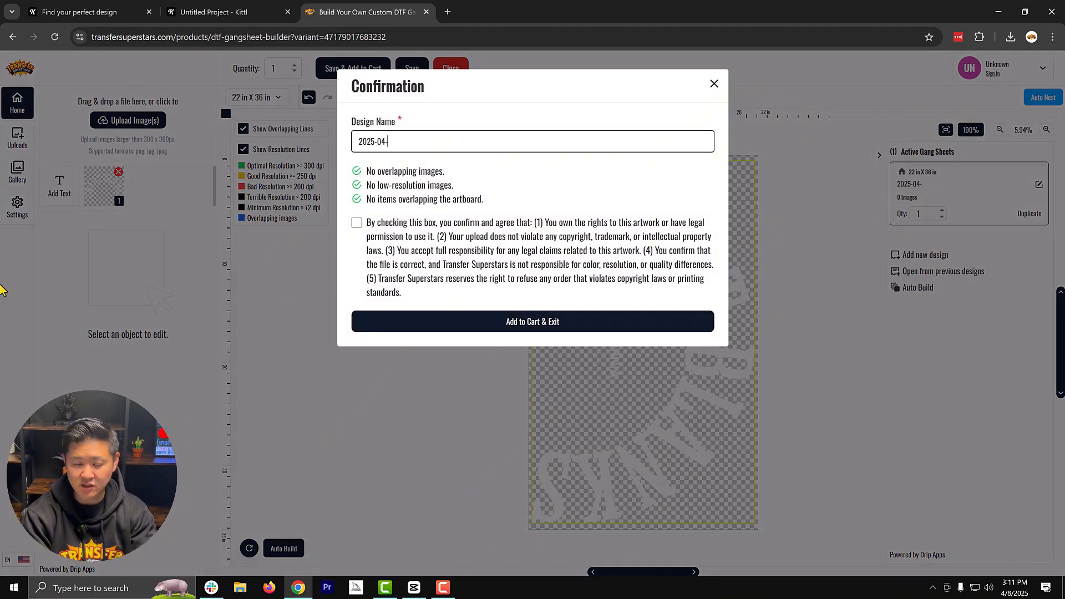
text(08)
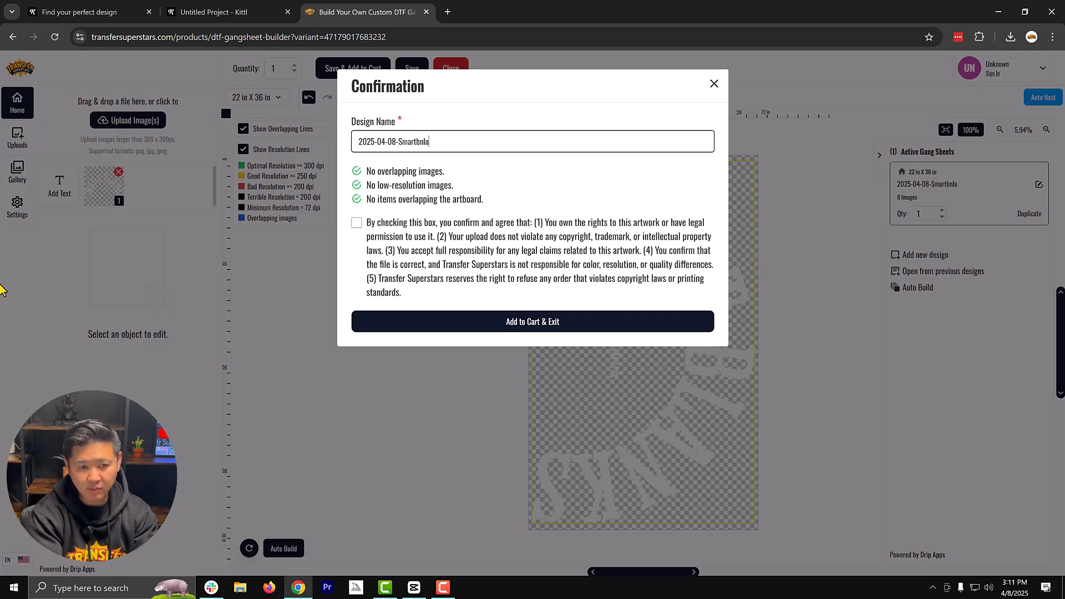
text(-Smartbnl)
key(BackSpace)
key(BackSpace)
text(lanks)
click(356, 223)
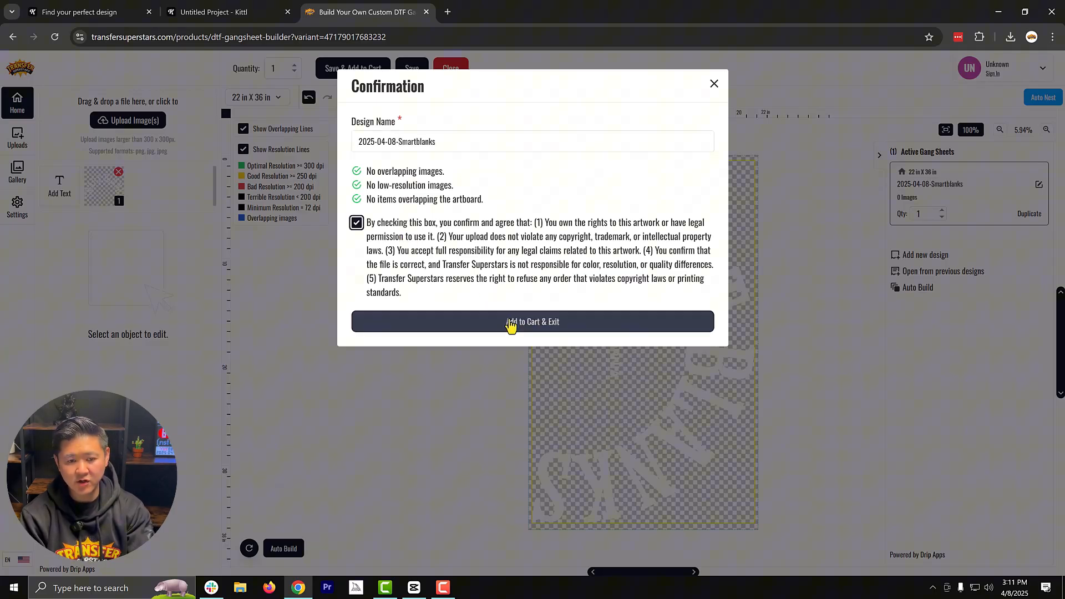
click(512, 322)
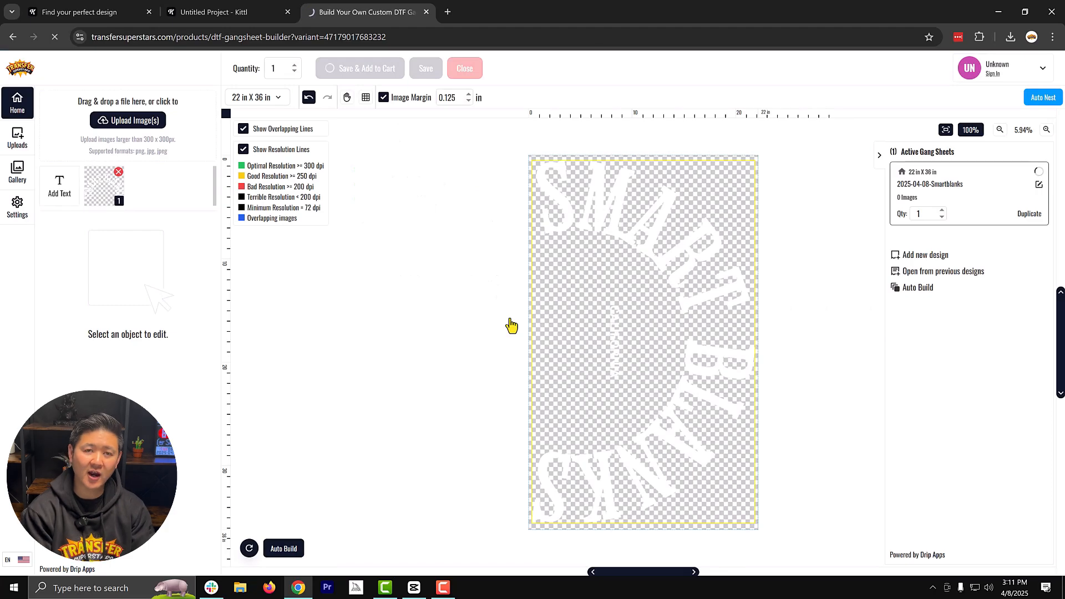